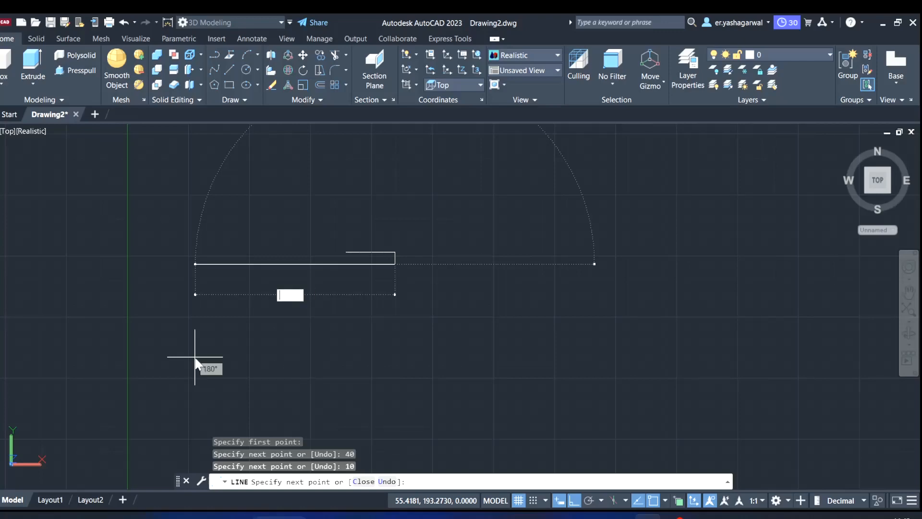
Complete the rectangle with its remaining 40-unit and 10-unit sides.
{"action": "key", "text": "Return"}
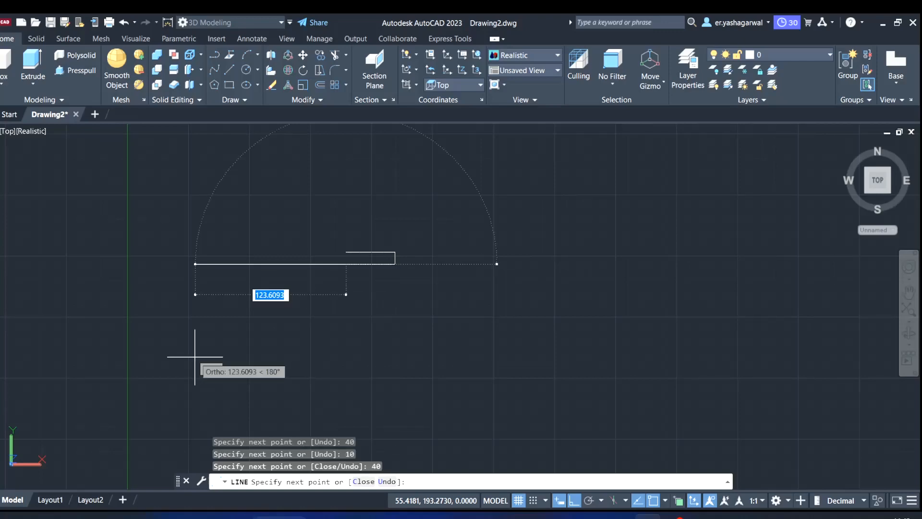
{"action": "type", "text": "10"}
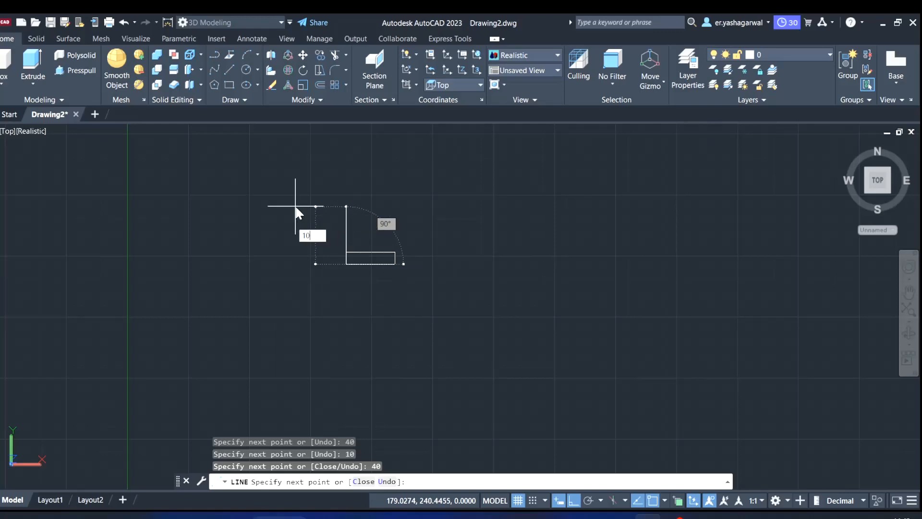
{"action": "key", "text": "Return"}
{"action": "key", "text": "Escape"}
Draw a vertical line about 52 units long downward from the midpoint of the rectangle's lower edge.
{"action": "key", "text": "Return"}
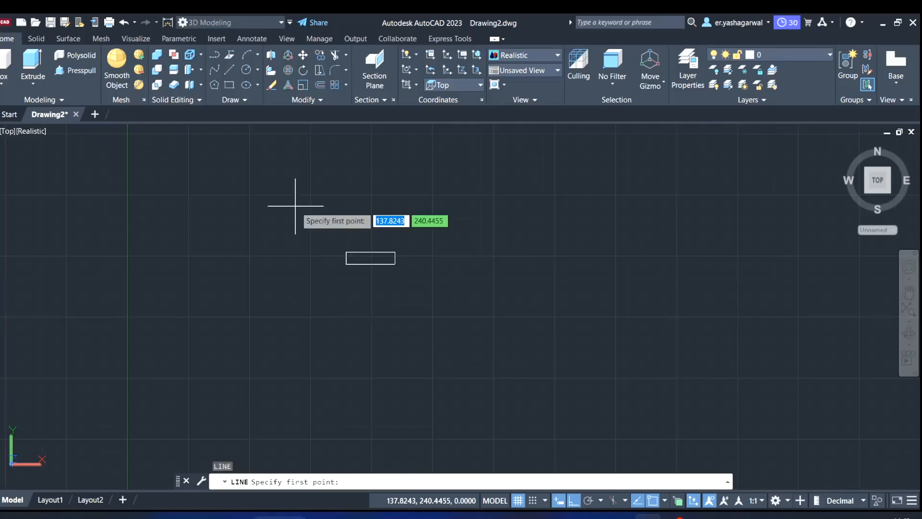
{"action": "left_click", "coordinate": [371, 264]}
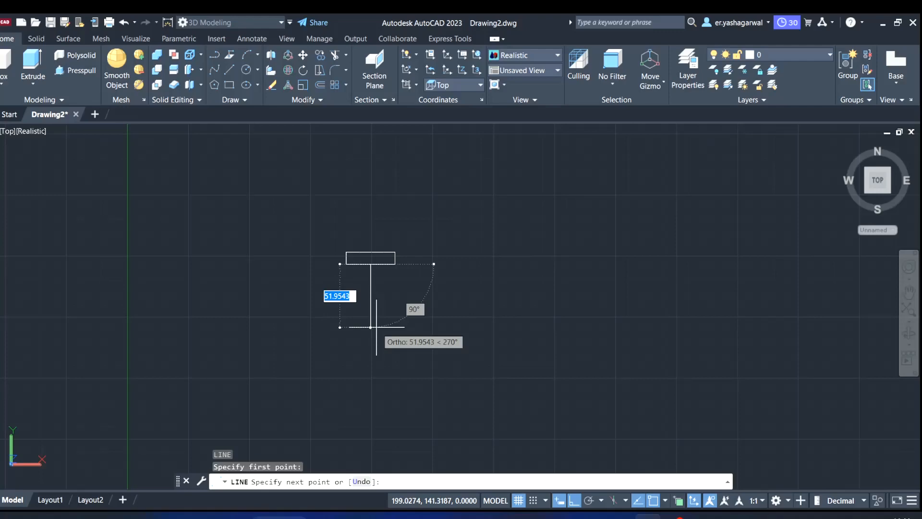
{"action": "left_click", "coordinate": [376, 327]}
{"action": "key", "text": "Escape"}
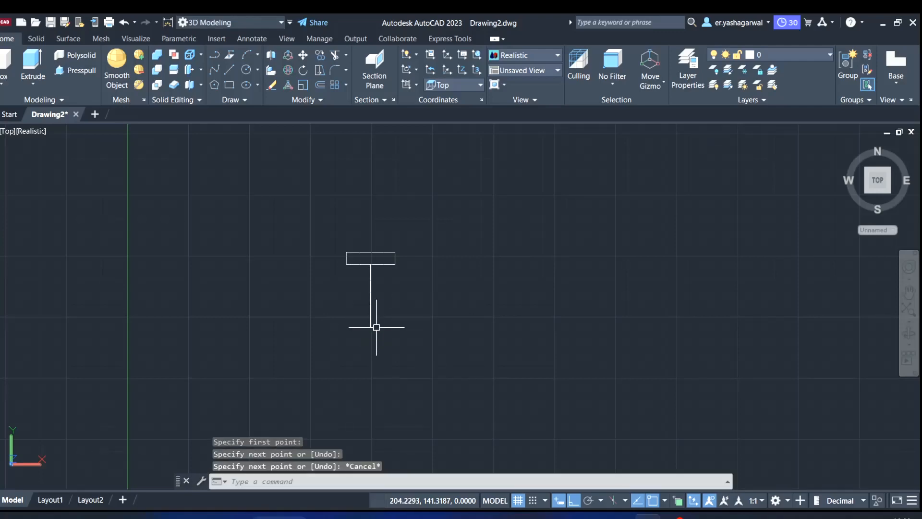
Offset the vertical centre line by 6 units to both sides.
{"action": "type", "text": "o"}
{"action": "key", "text": "Return"}
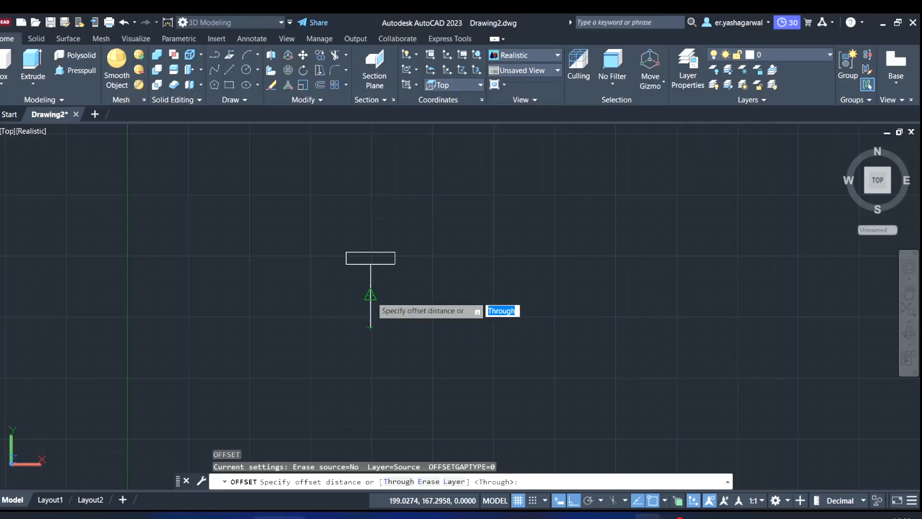
{"action": "left_click", "coordinate": [371, 295]}
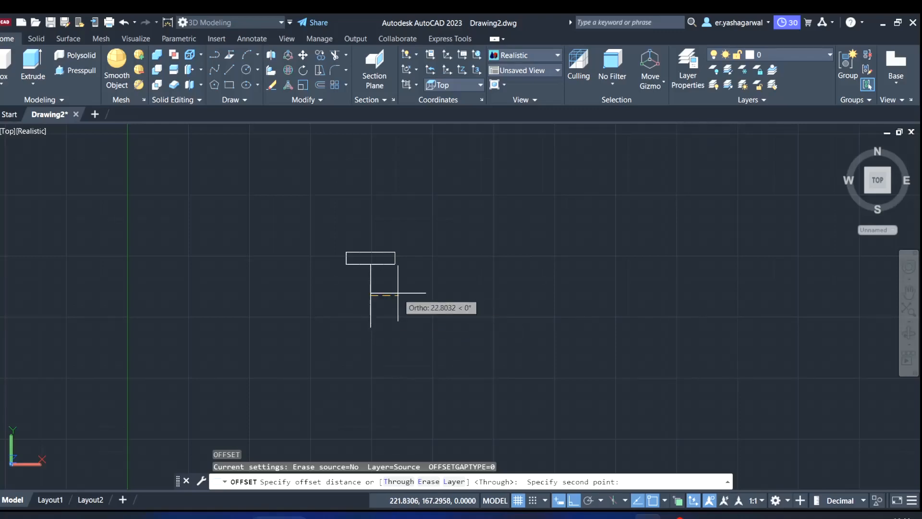
{"action": "type", "text": "6"}
{"action": "key", "text": "Return"}
{"action": "left_click", "coordinate": [371, 299]}
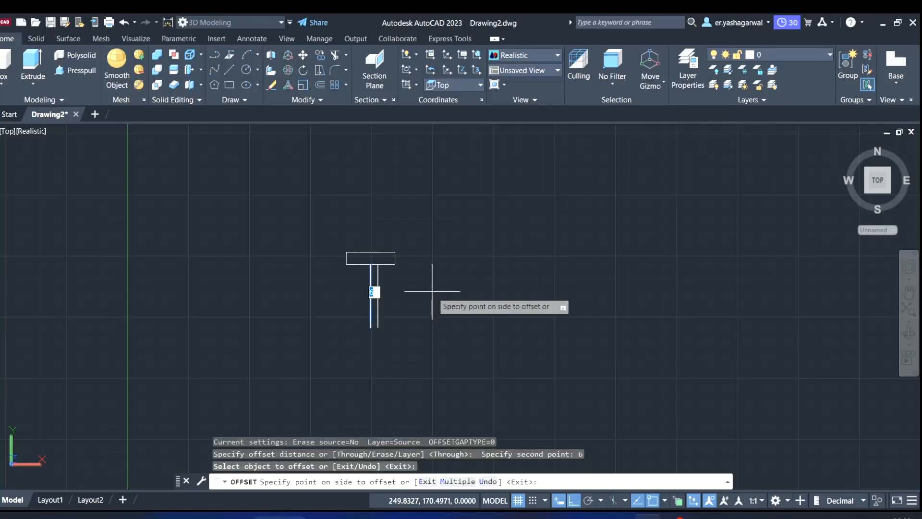
{"action": "left_click", "coordinate": [432, 291]}
{"action": "left_click", "coordinate": [371, 296]}
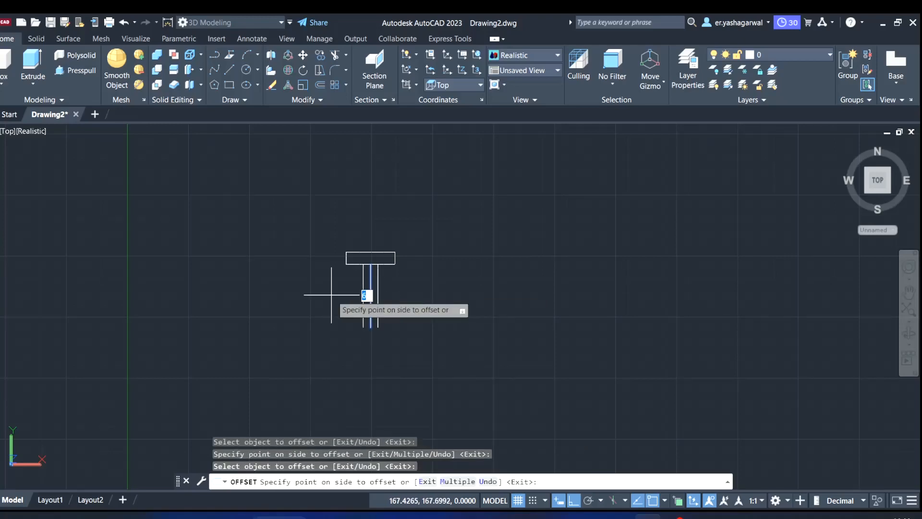
{"action": "left_click", "coordinate": [332, 295]}
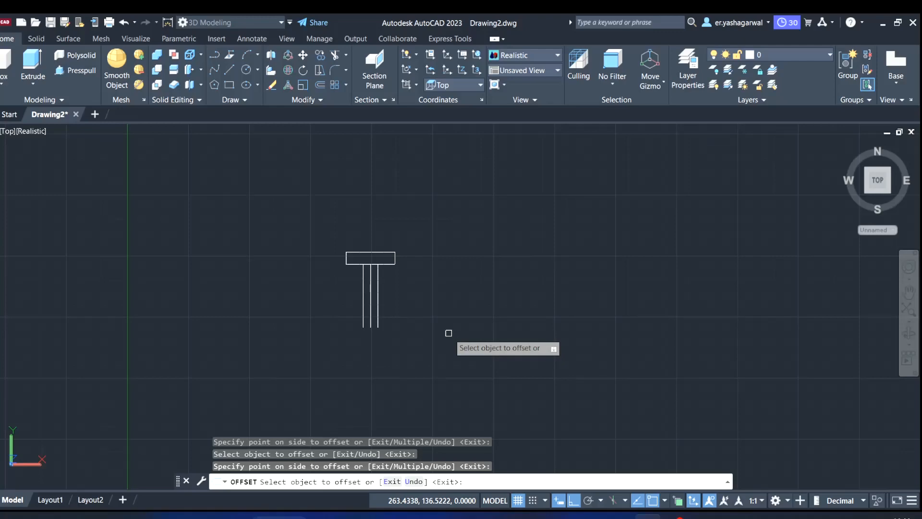
Offset the right inner vertical line outward by 22 units.
{"action": "left_click", "coordinate": [378, 285]}
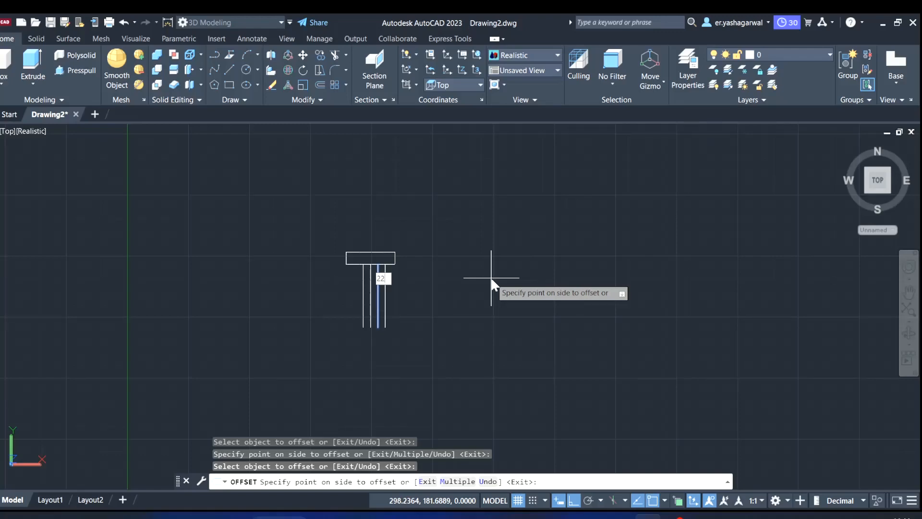
{"action": "key", "text": "Return"}
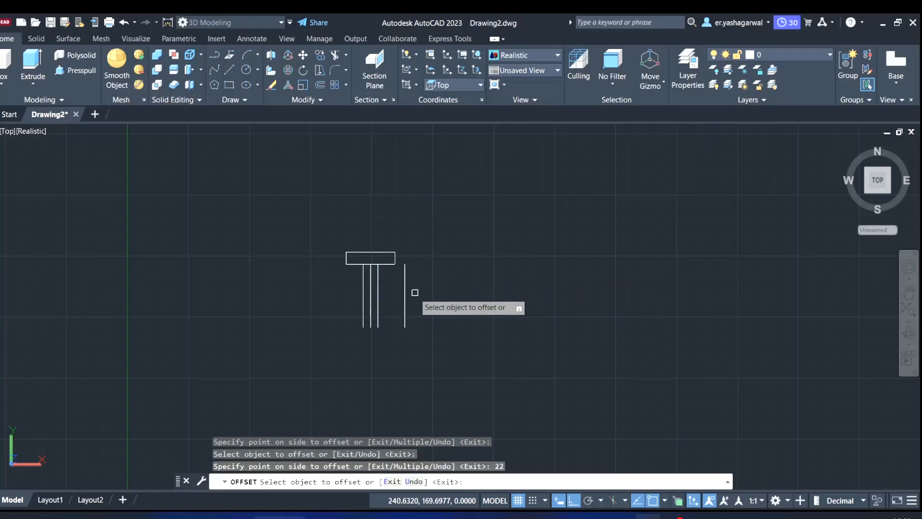
Try to offset the left inner vertical line outward, using a 6-unit spacing twice.
{"action": "left_click", "coordinate": [363, 289]}
{"action": "left_click", "coordinate": [328, 289]}
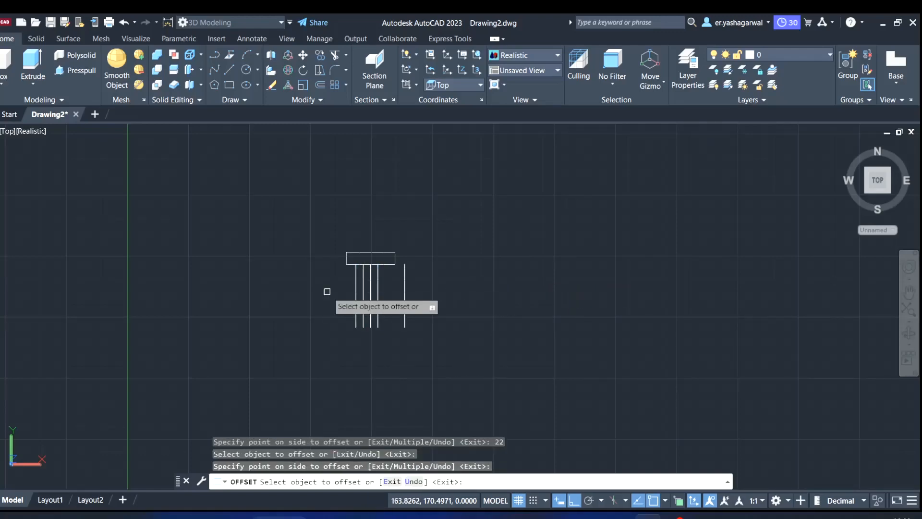
{"action": "left_click", "coordinate": [356, 302]}
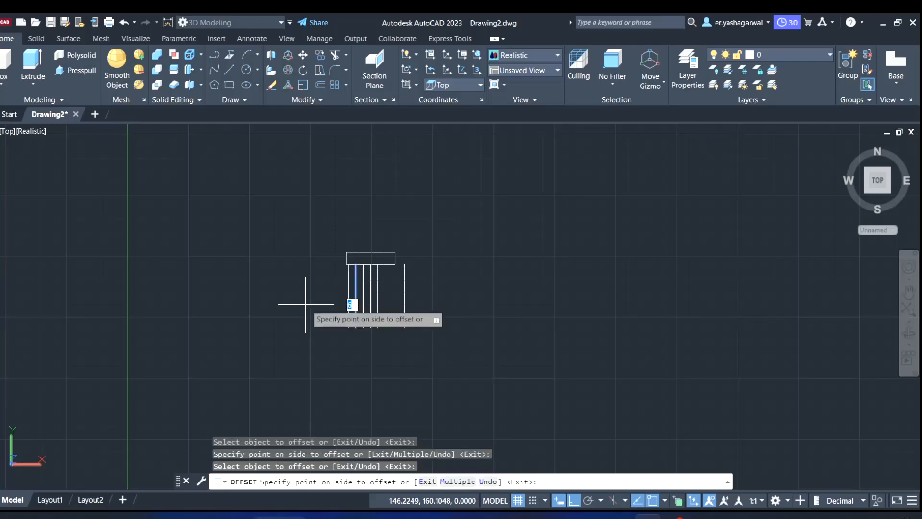
{"action": "left_click", "coordinate": [347, 278]}
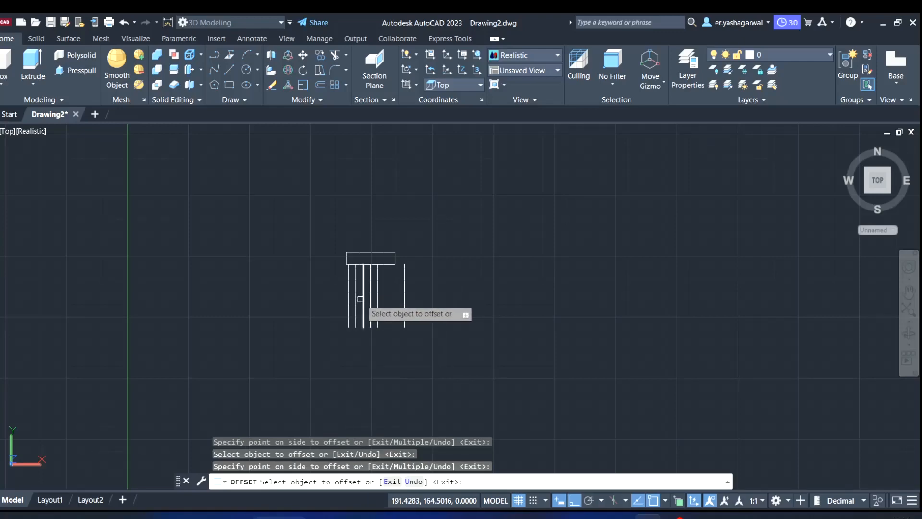
Offset the left inner vertical line outward by 22 units.
{"action": "left_click", "coordinate": [361, 298]}
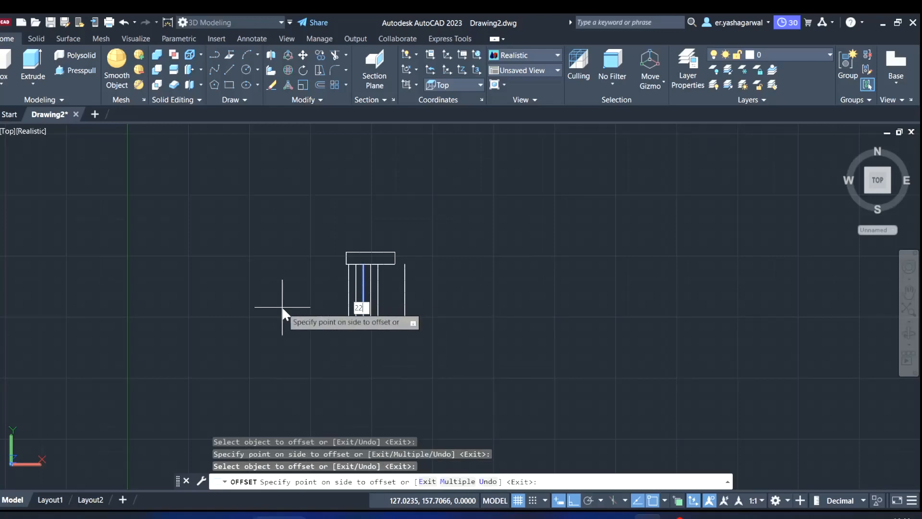
{"action": "type", "text": "22"}
{"action": "key", "text": "Return"}
{"action": "key", "text": "Escape"}
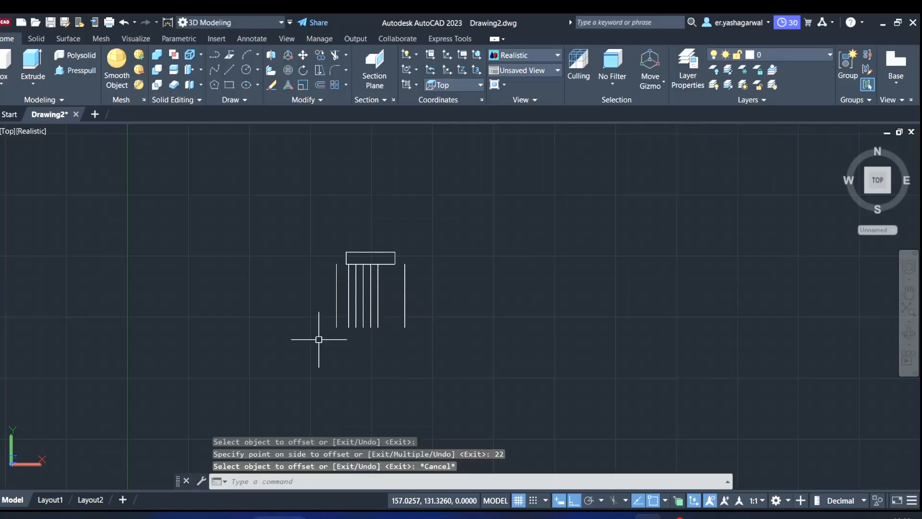
Delete the two extra vertical lines between the left inner line and the left outer line.
{"action": "left_click", "coordinate": [348, 303]}
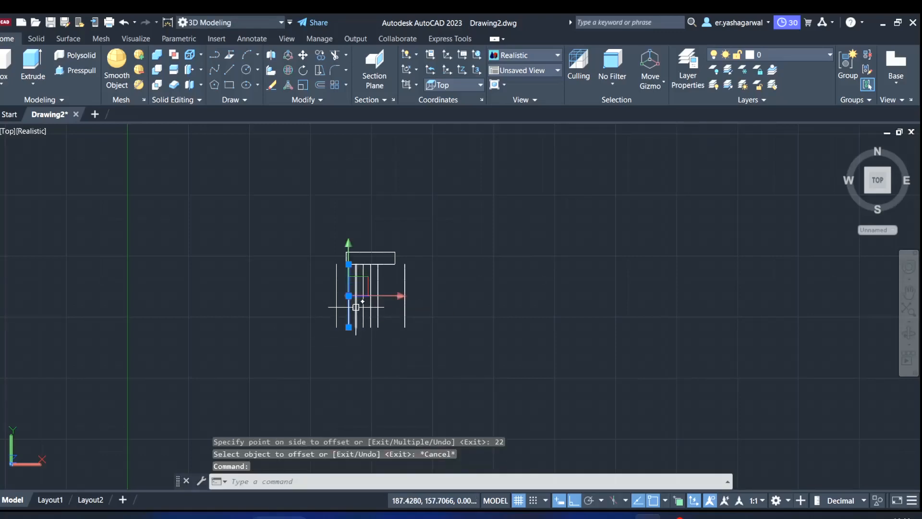
{"action": "key", "text": "Delete"}
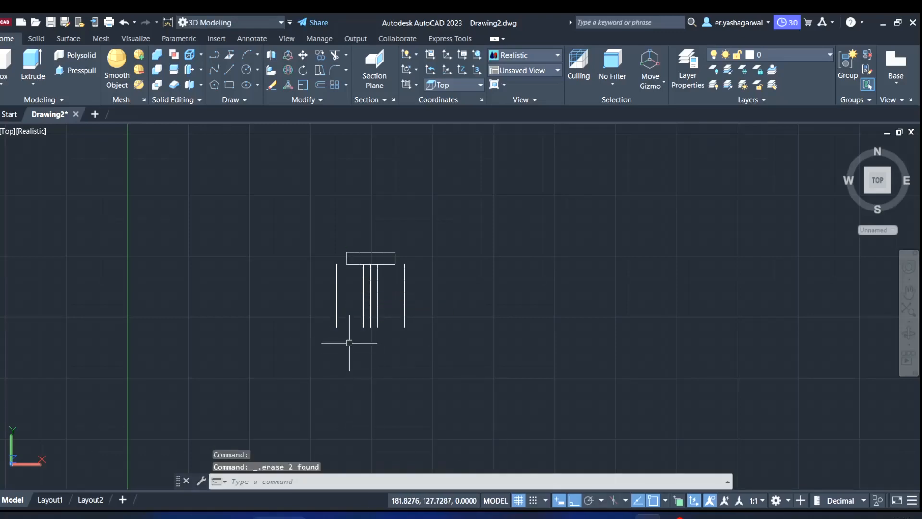
Extend the rectangle's lower edge in both directions to the two outer vertical lines.
{"action": "scroll", "coordinate": [343, 280], "scroll_direction": "up", "scroll_amount": 5}
{"action": "middle_click_drag", "start_coordinate": [330, 289], "coordinate": [250, 273]}
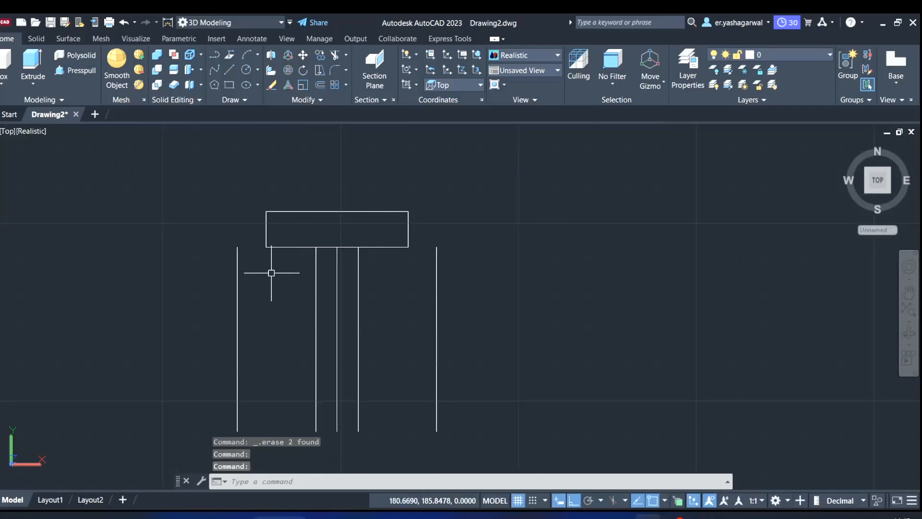
{"action": "type", "text": "x"}
{"action": "key", "text": "Return"}
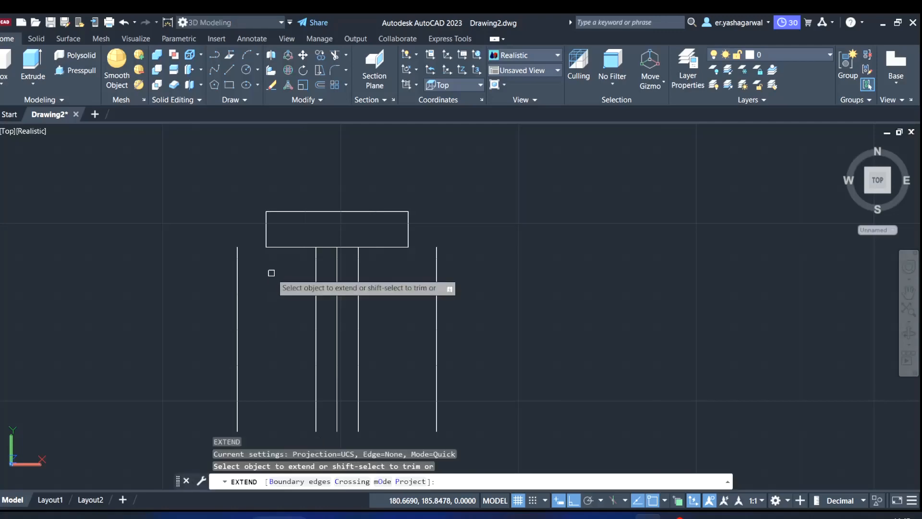
{"action": "left_click", "coordinate": [276, 249]}
{"action": "left_click", "coordinate": [400, 248]}
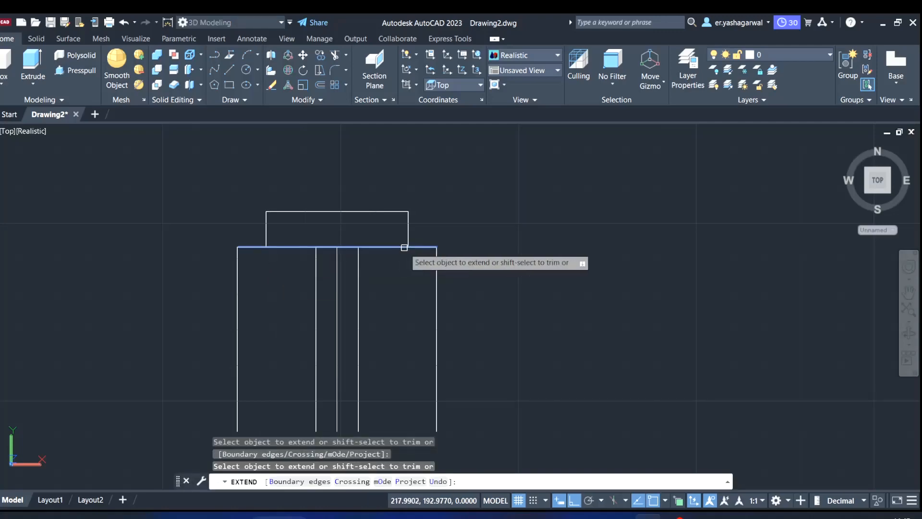
{"action": "key", "text": "Escape"}
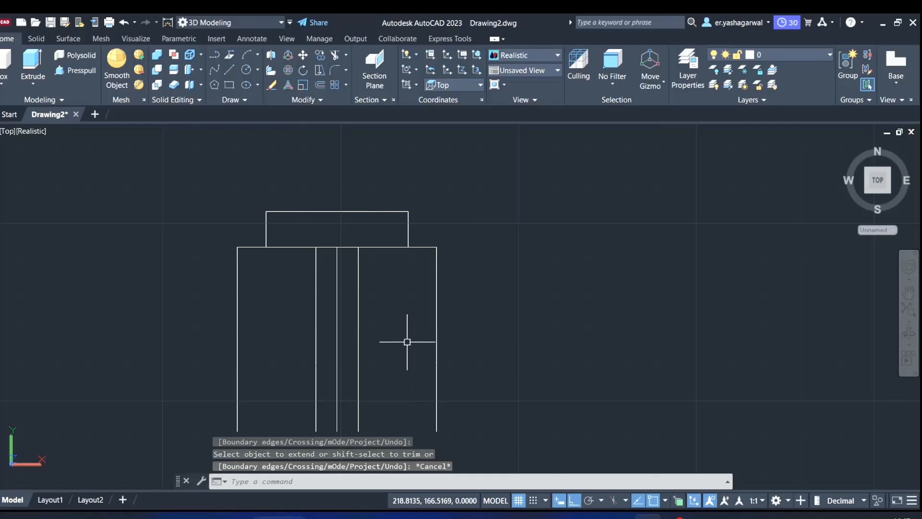
Offset the rectangle's upper edge downward by 18 units.
{"action": "scroll", "coordinate": [408, 342], "scroll_direction": "down", "scroll_amount": 2}
{"action": "middle_click_drag", "start_coordinate": [407, 342], "coordinate": [405, 324]}
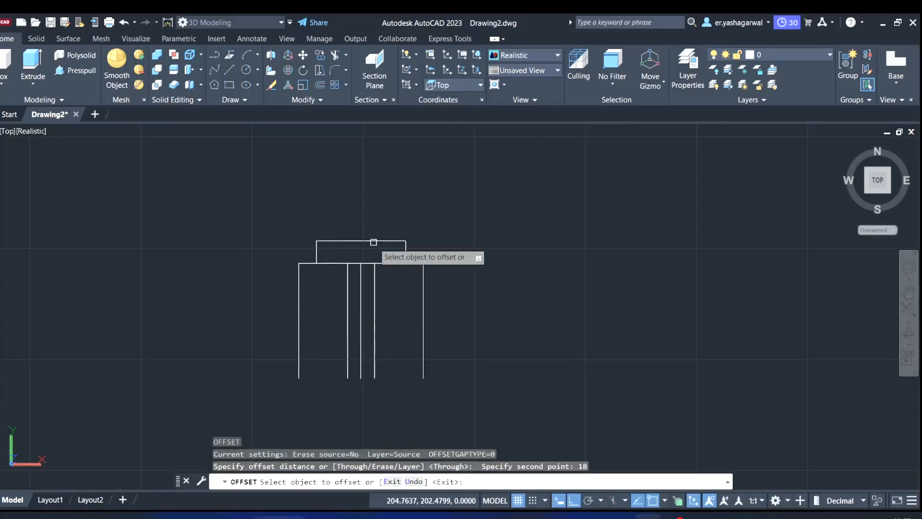
{"action": "left_click", "coordinate": [373, 242]}
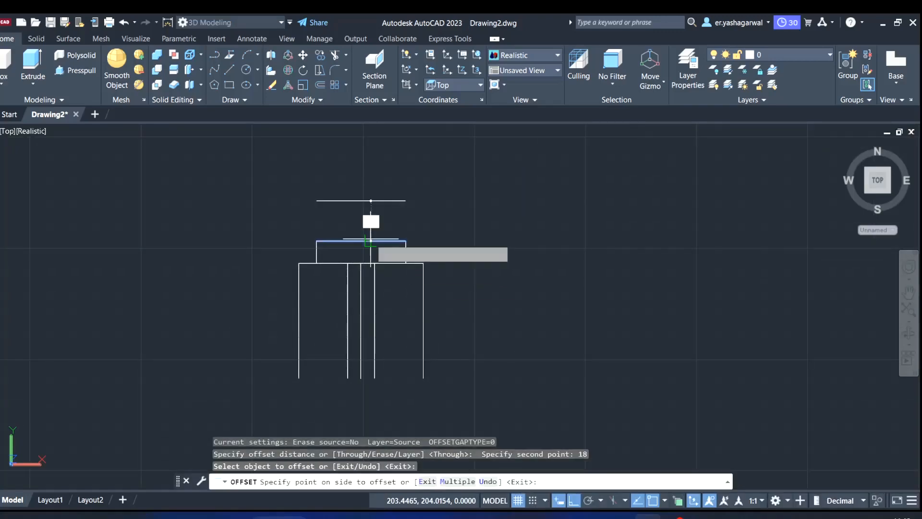
{"action": "left_click", "coordinate": [373, 345]}
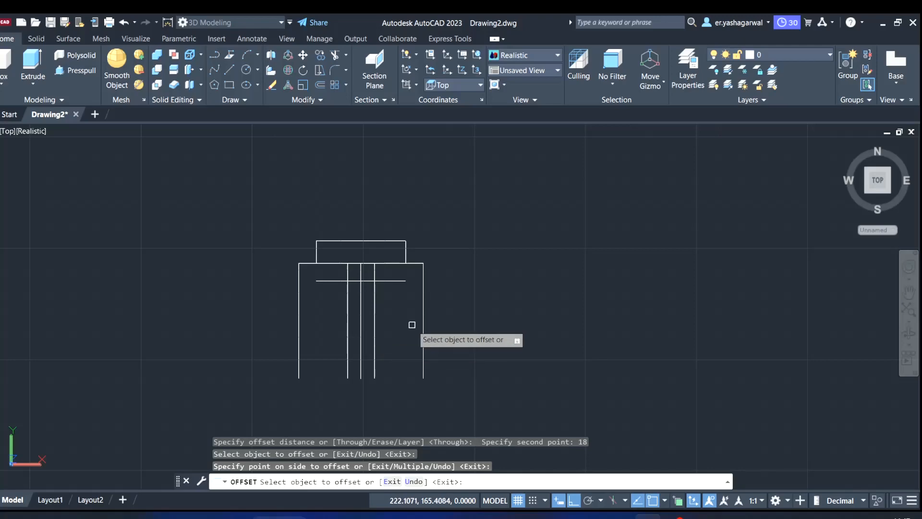
{"action": "key", "text": "Escape"}
Extend both ends of the new horizontal line to the outer vertical lines.
{"action": "type", "text": "ex"}
{"action": "key", "text": "Return"}
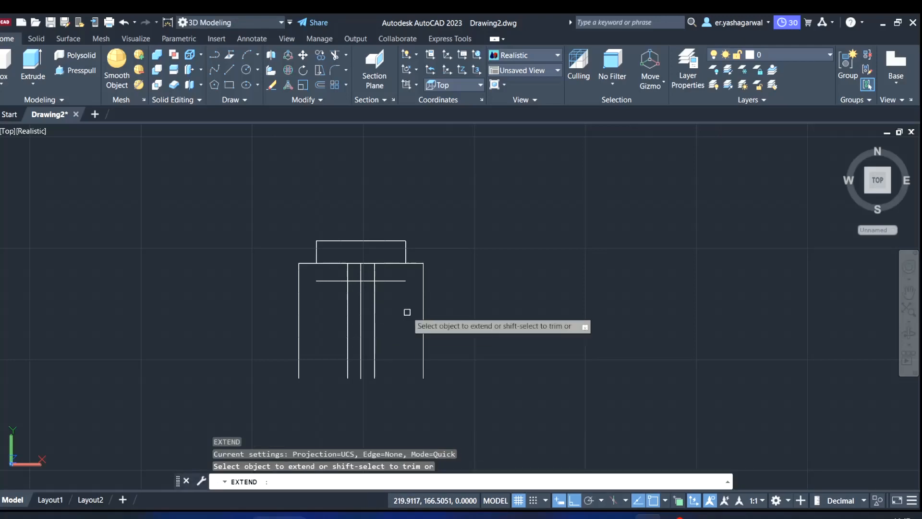
{"action": "left_click", "coordinate": [401, 279]}
{"action": "left_click", "coordinate": [327, 280]}
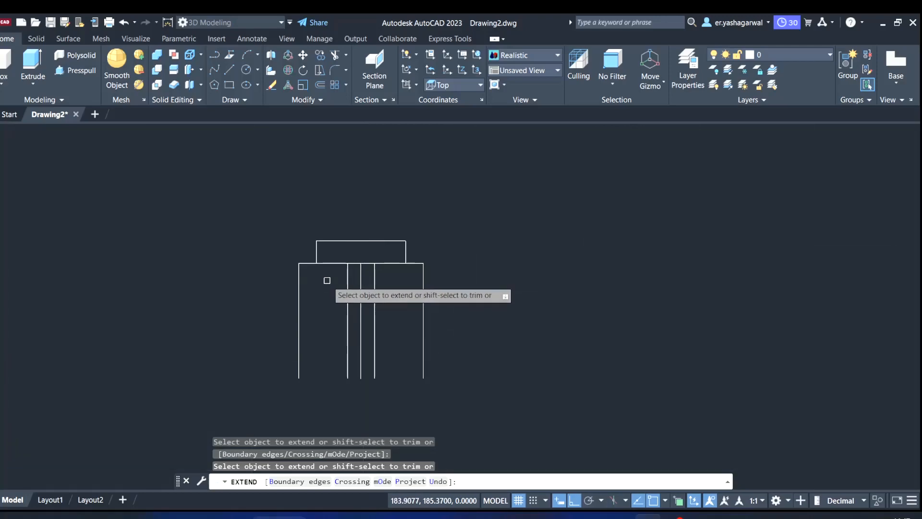
{"action": "key", "text": "Escape"}
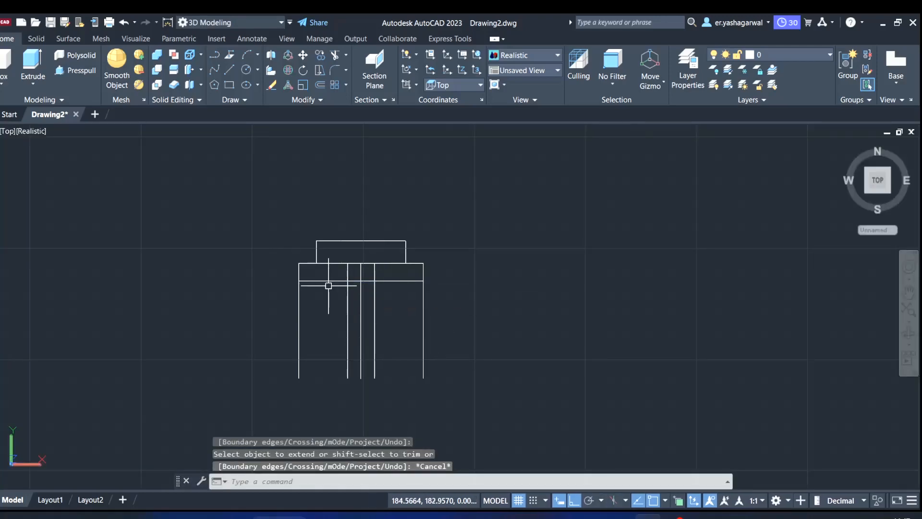
Draw a circle of radius 18 centred where the lower horizontal line meets the right outer vertical line.
{"action": "type", "text": "c"}
{"action": "key", "text": "Return"}
{"action": "left_click", "coordinate": [423, 280]}
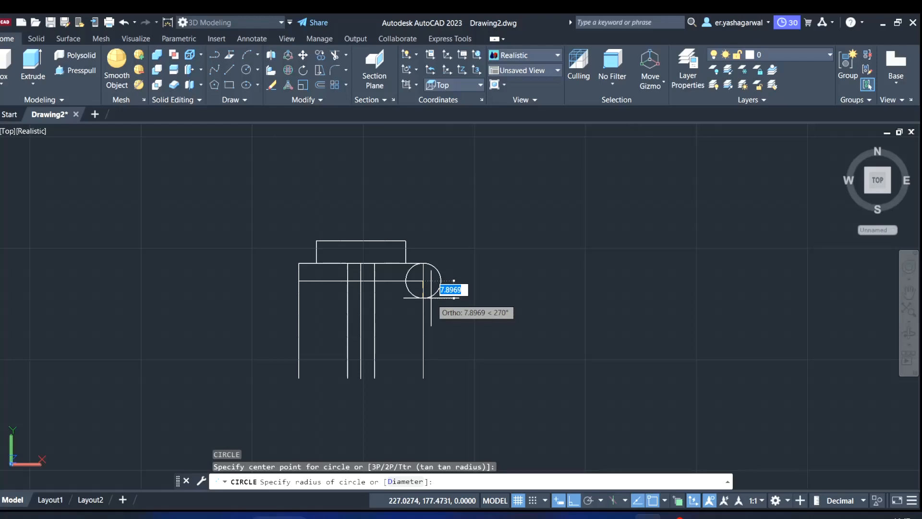
{"action": "type", "text": "18"}
{"action": "key", "text": "Return"}
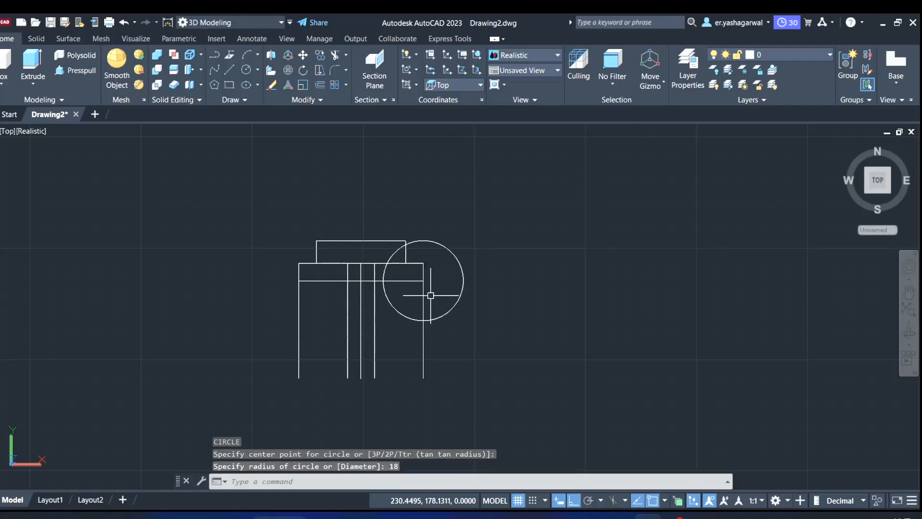
Draw a concentric circle of radius 8 inside the radius 18 circle.
{"action": "key", "text": "Return"}
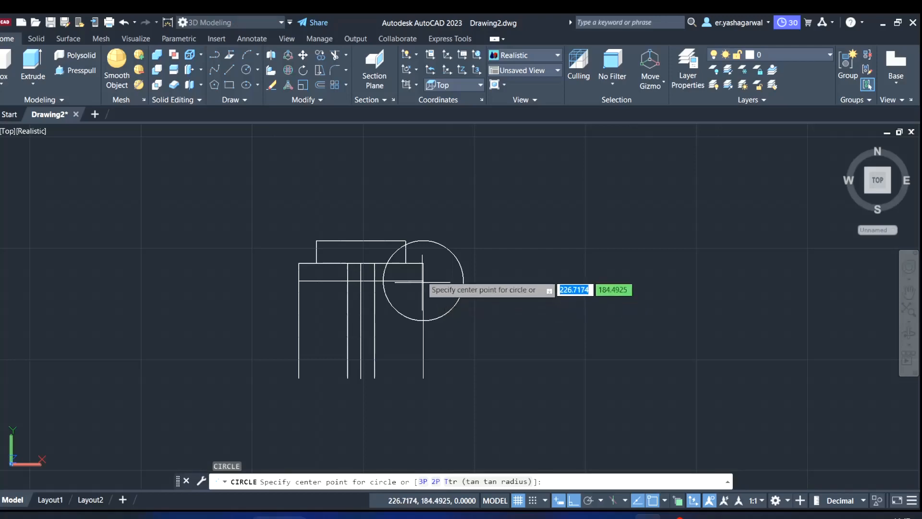
{"action": "left_click", "coordinate": [423, 296]}
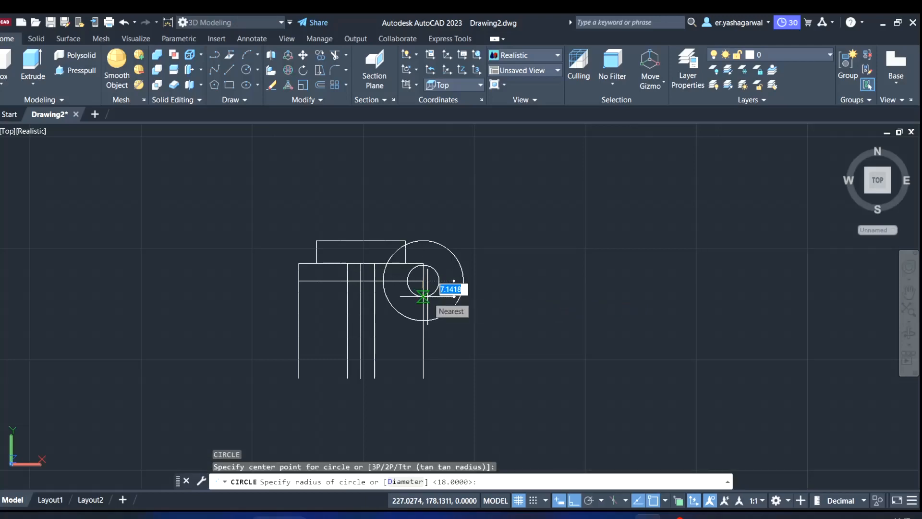
{"action": "type", "text": "8"}
{"action": "key", "text": "Return"}
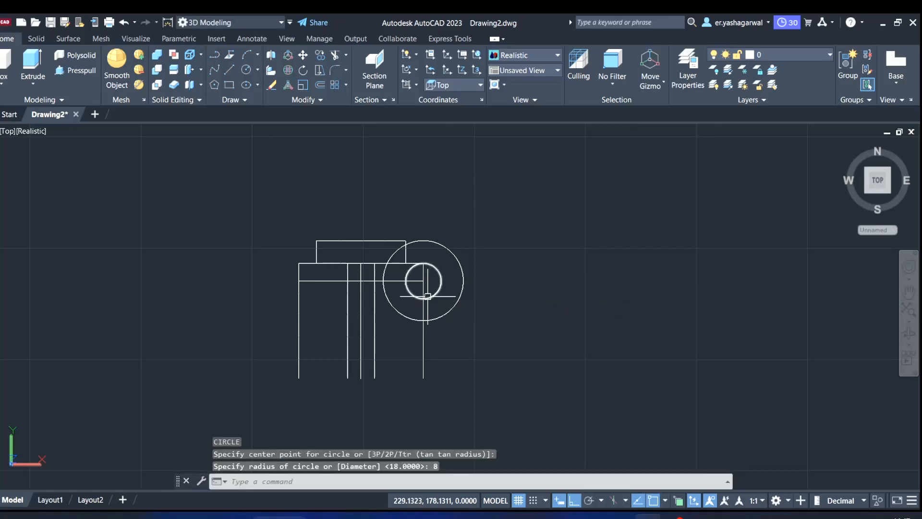
Copy both concentric circles from their centre to where the lower horizontal line meets the left outer vertical line.
{"action": "left_click", "coordinate": [428, 296]}
{"action": "left_click", "coordinate": [454, 304]}
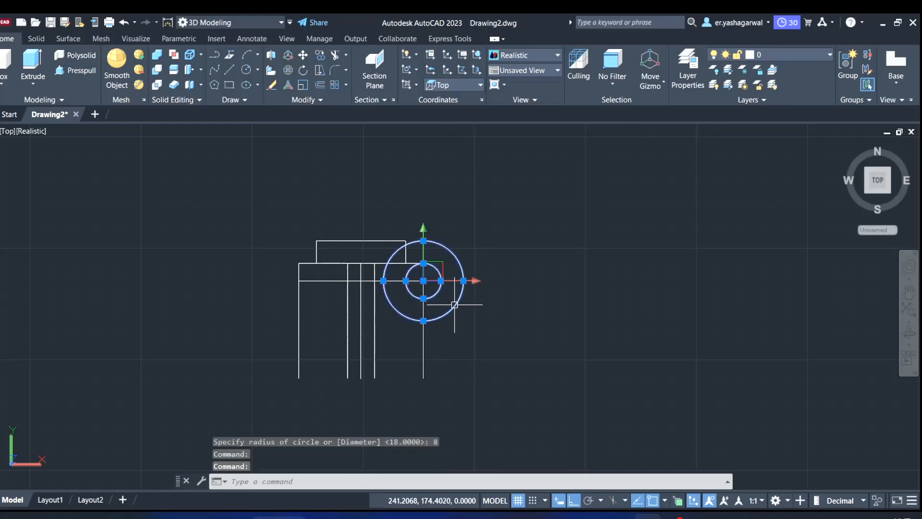
{"action": "type", "text": "co"}
{"action": "key", "text": "Return"}
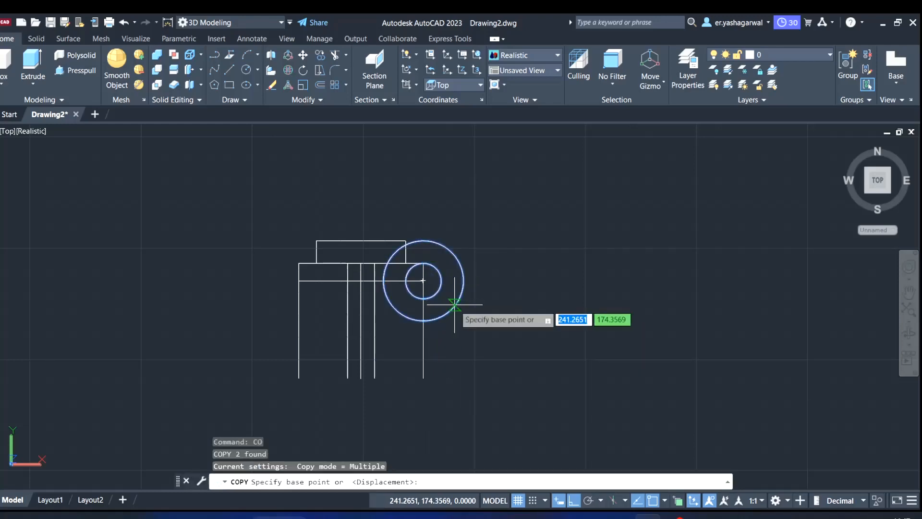
{"action": "left_click", "coordinate": [424, 281]}
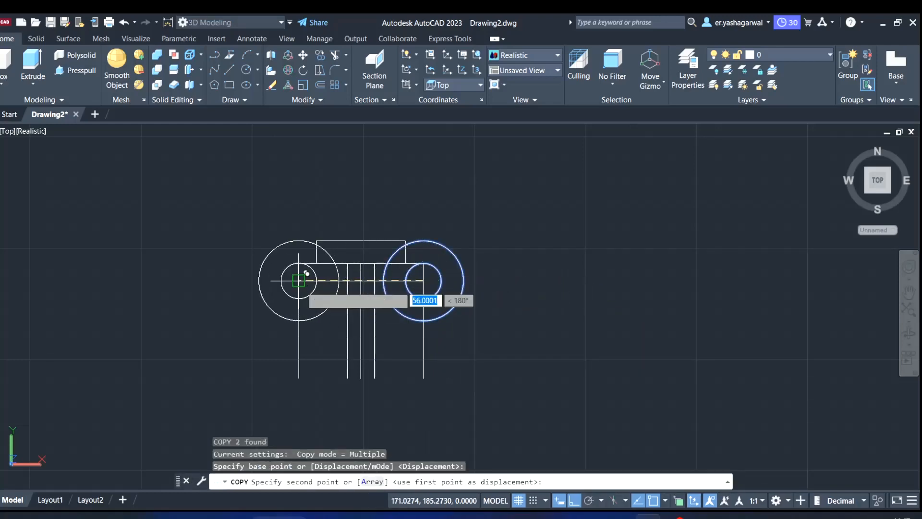
{"action": "key", "text": "Escape"}
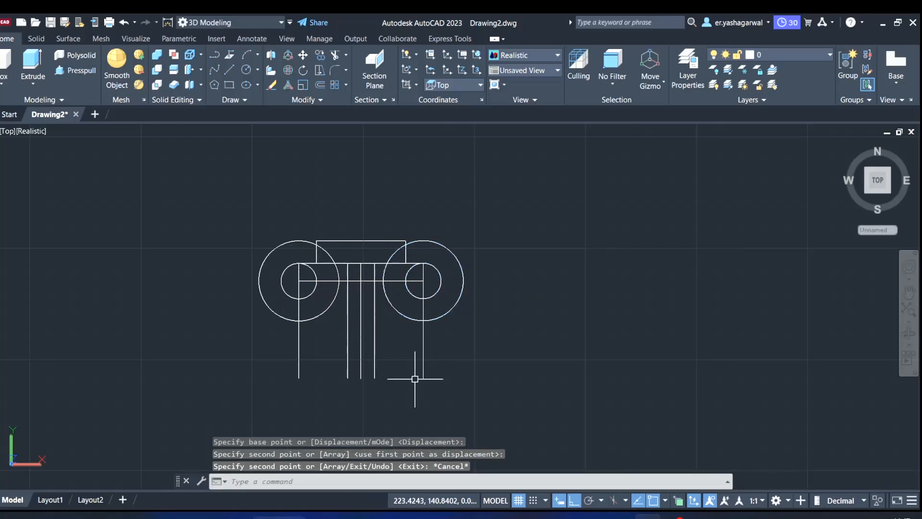
Extend both ends of the rectangle's upper edge to the tops of the two large circles.
{"action": "type", "text": "ex"}
{"action": "key", "text": "Return"}
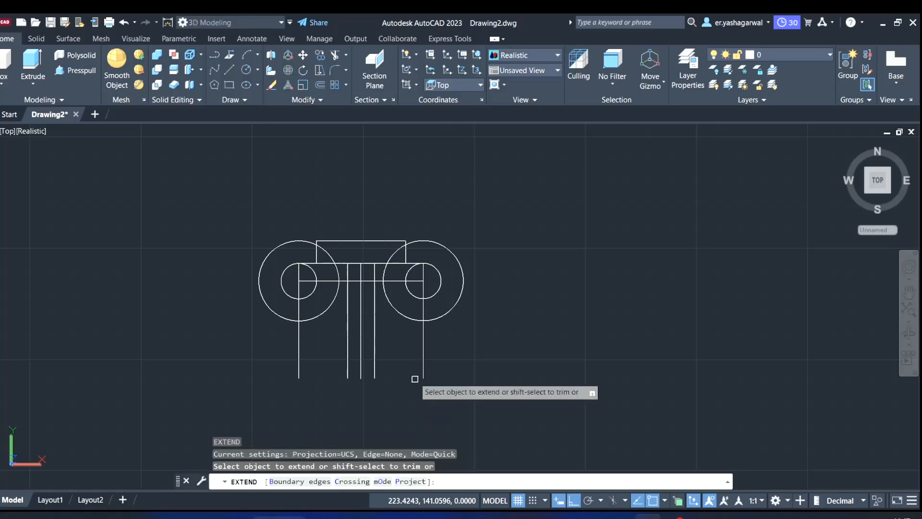
{"action": "left_click", "coordinate": [329, 243]}
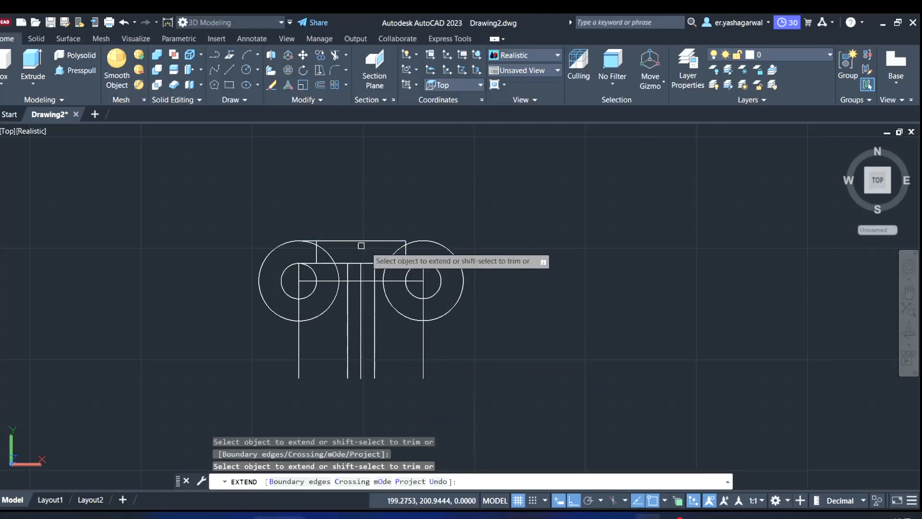
{"action": "left_click", "coordinate": [392, 240]}
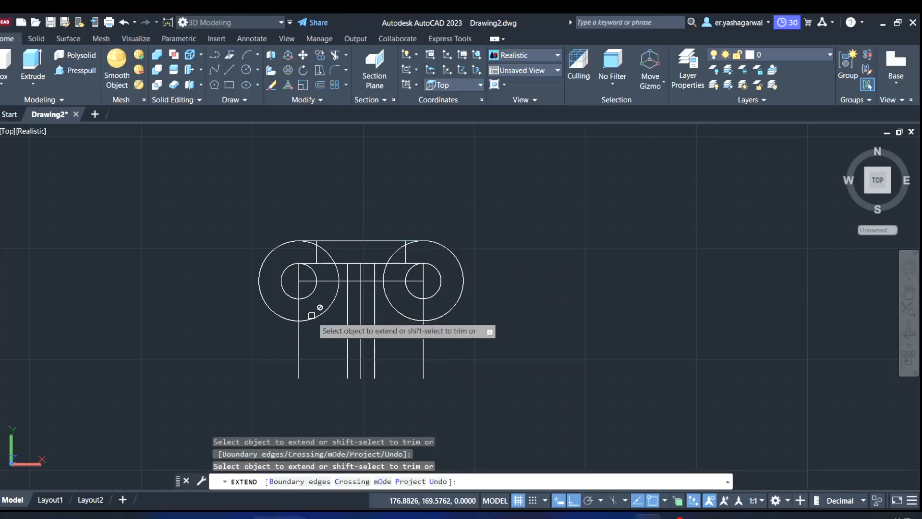
{"action": "key", "text": "Escape"}
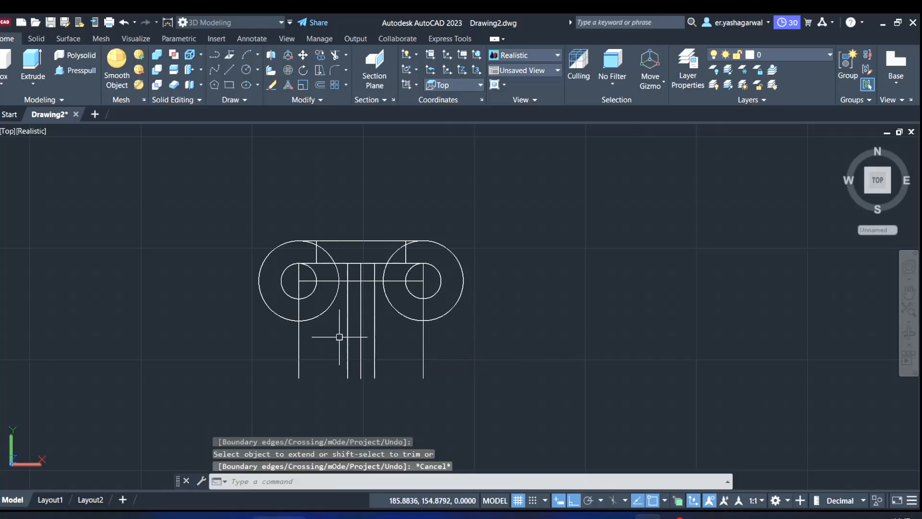
Move the horizontal line joining the circle centres down to the bottom of the large circles.
{"action": "left_click", "coordinate": [351, 281]}
{"action": "left_click", "coordinate": [361, 281]}
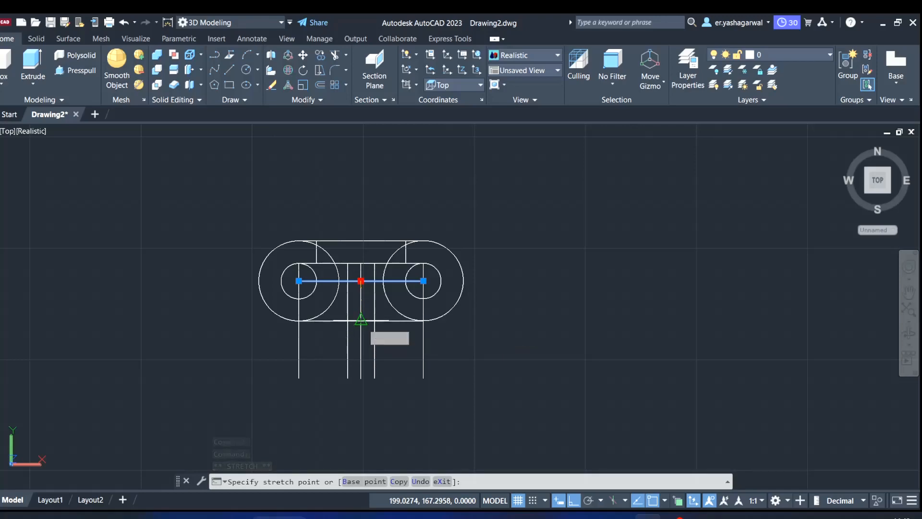
{"action": "left_click", "coordinate": [361, 321]}
{"action": "key", "text": "Escape"}
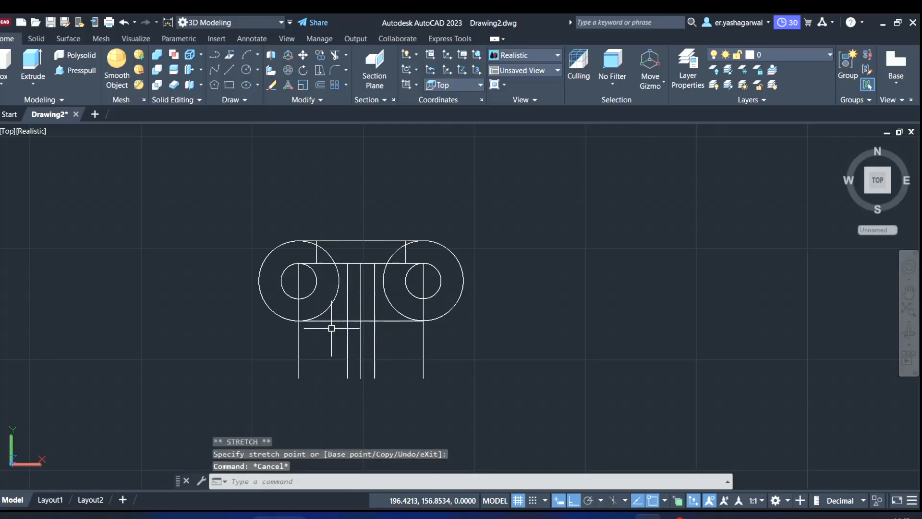
Delete the bottom horizontal line and draw a new line between the lowest points of the two large circles.
{"action": "scroll", "coordinate": [284, 295], "scroll_direction": "up", "scroll_amount": 5}
{"action": "left_click", "coordinate": [386, 371]}
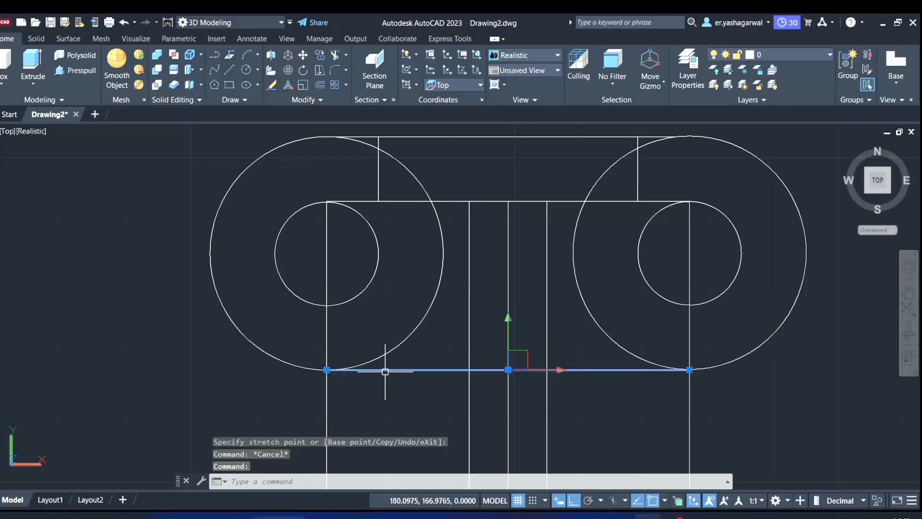
{"action": "key", "text": "Delete"}
{"action": "type", "text": "l"}
{"action": "key", "text": "Return"}
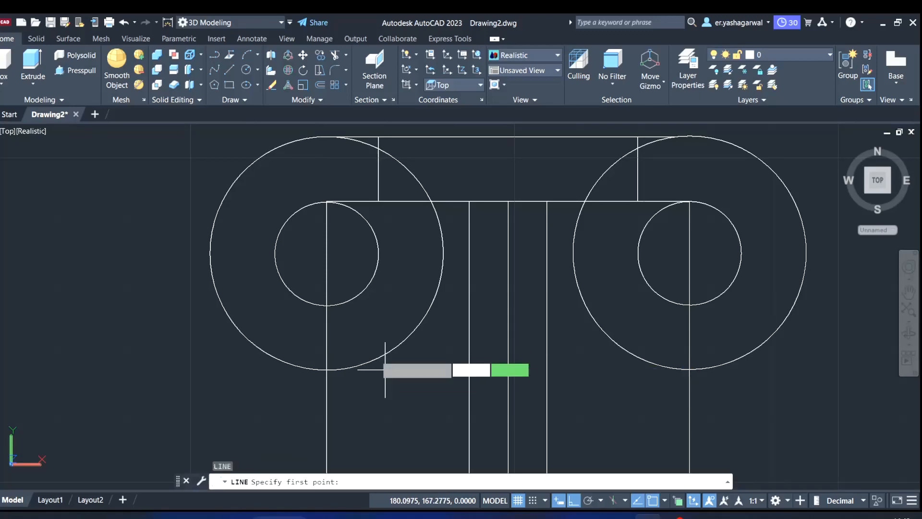
{"action": "left_click", "coordinate": [327, 371]}
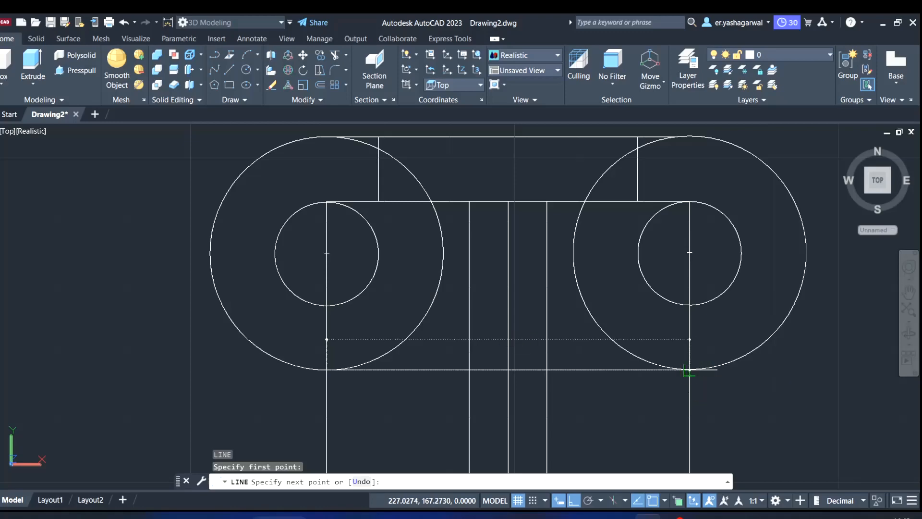
{"action": "left_click", "coordinate": [688, 372]}
{"action": "key", "text": "Escape"}
Trim the three inner vertical lines where they extend below the bottom horizontal line.
{"action": "scroll", "coordinate": [585, 379], "scroll_direction": "down", "scroll_amount": 2}
{"action": "middle_click_drag", "start_coordinate": [616, 395], "coordinate": [458, 353]}
{"action": "scroll", "coordinate": [423, 342], "scroll_direction": "down", "scroll_amount": 2}
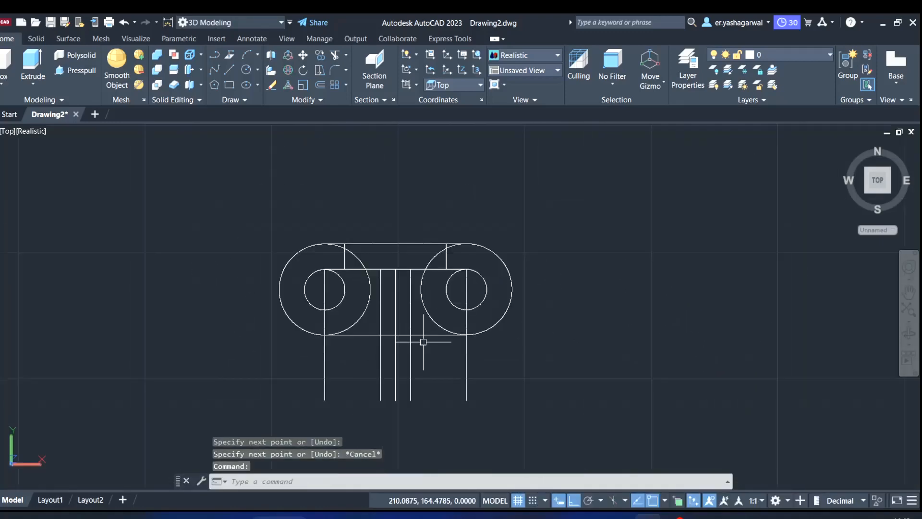
{"action": "key", "text": "Return"}
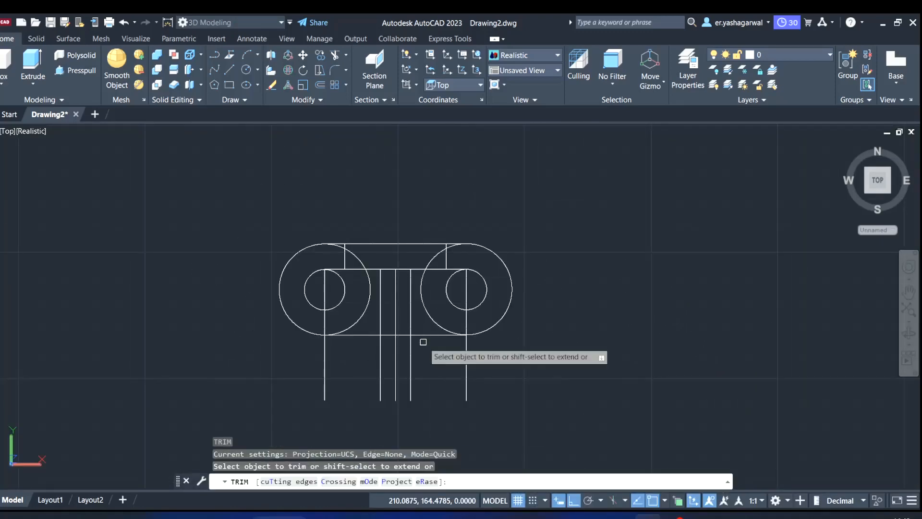
{"action": "left_click", "coordinate": [423, 360]}
{"action": "left_click", "coordinate": [345, 361]}
{"action": "key", "text": "Return"}
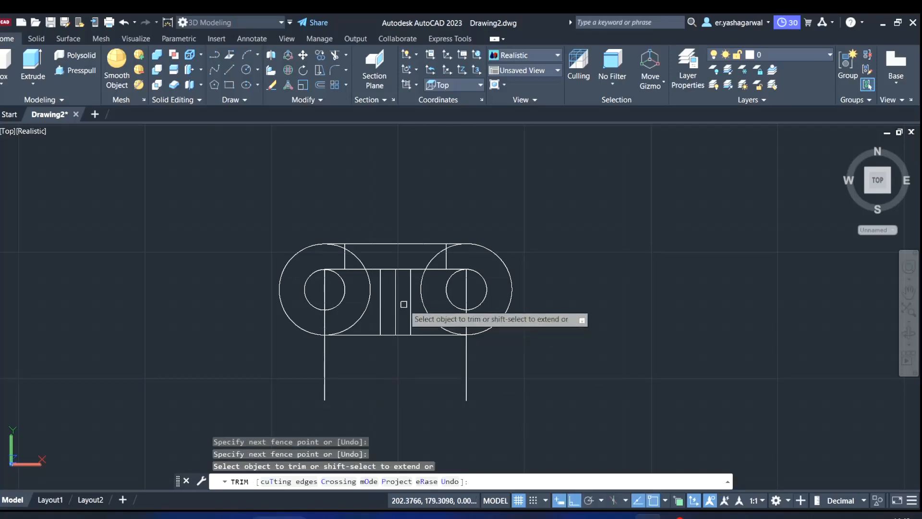
Trim away the middle vertical line and all segments of both outer vertical lines, including those inside the circles.
{"action": "left_click", "coordinate": [325, 367]}
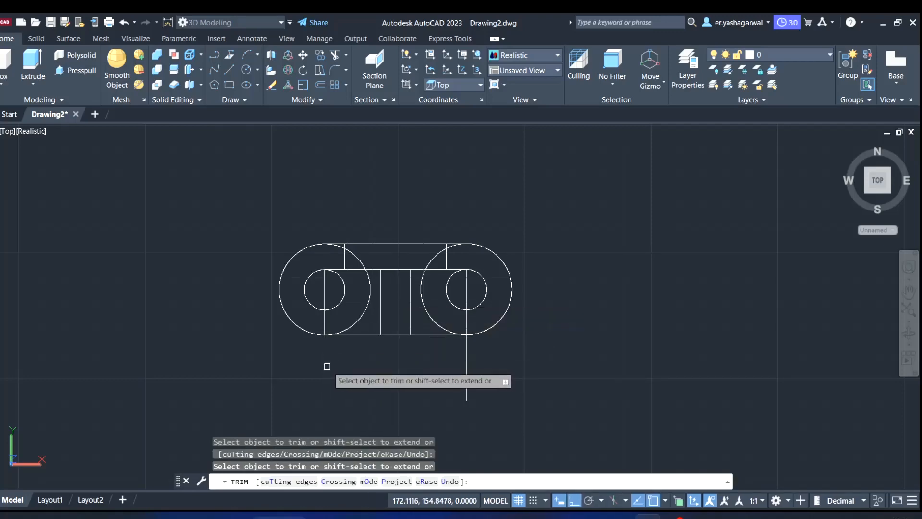
{"action": "left_click", "coordinate": [471, 390]}
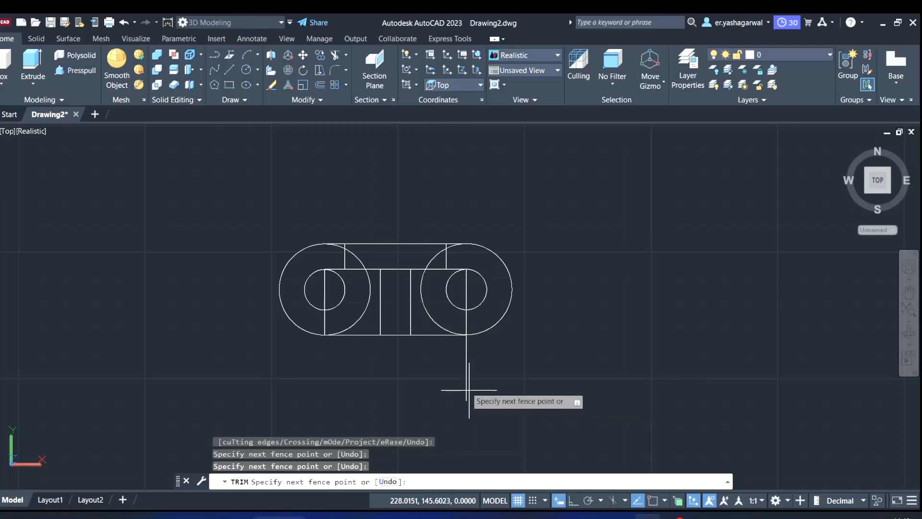
{"action": "left_click", "coordinate": [467, 370]}
{"action": "left_click", "coordinate": [470, 369]}
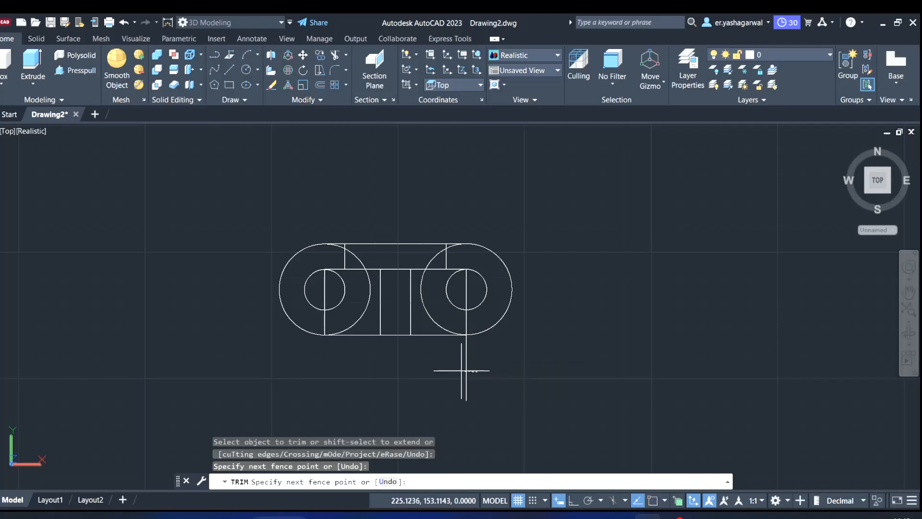
{"action": "left_click", "coordinate": [466, 330]}
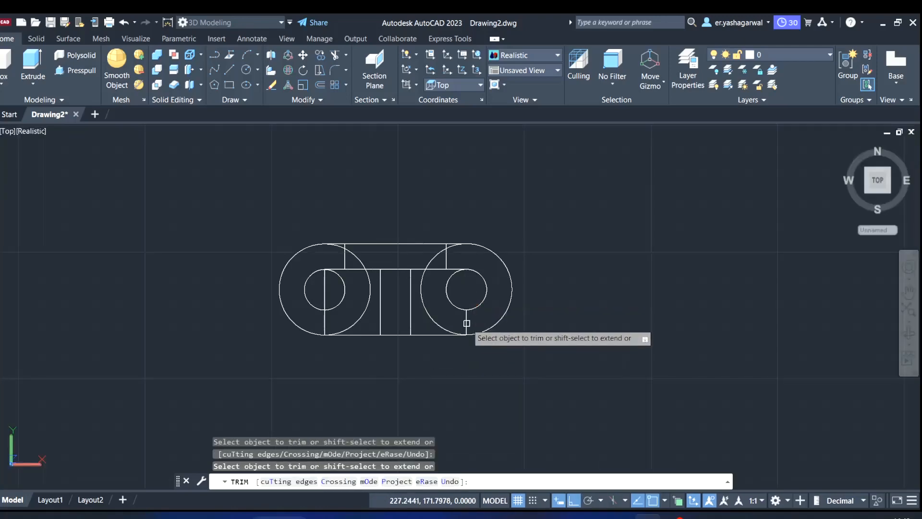
{"action": "left_click", "coordinate": [465, 322]}
{"action": "left_click", "coordinate": [325, 288]}
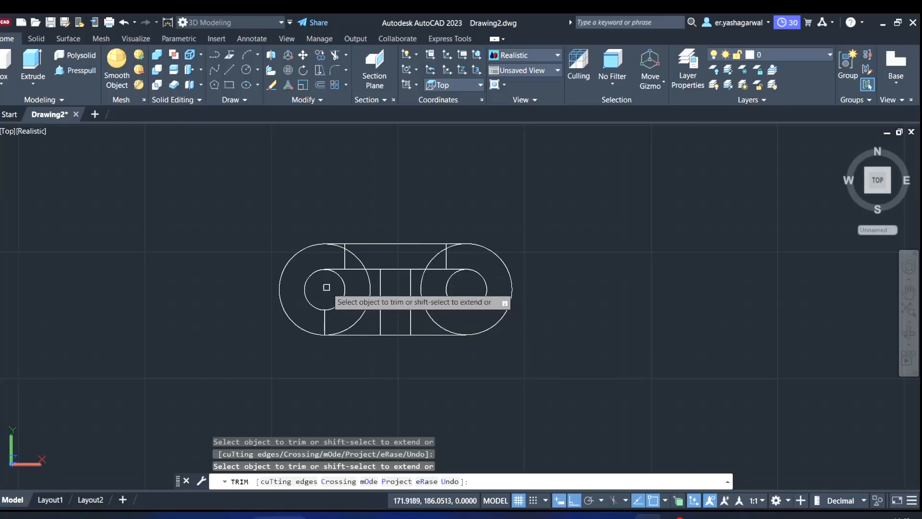
{"action": "left_click", "coordinate": [327, 329]}
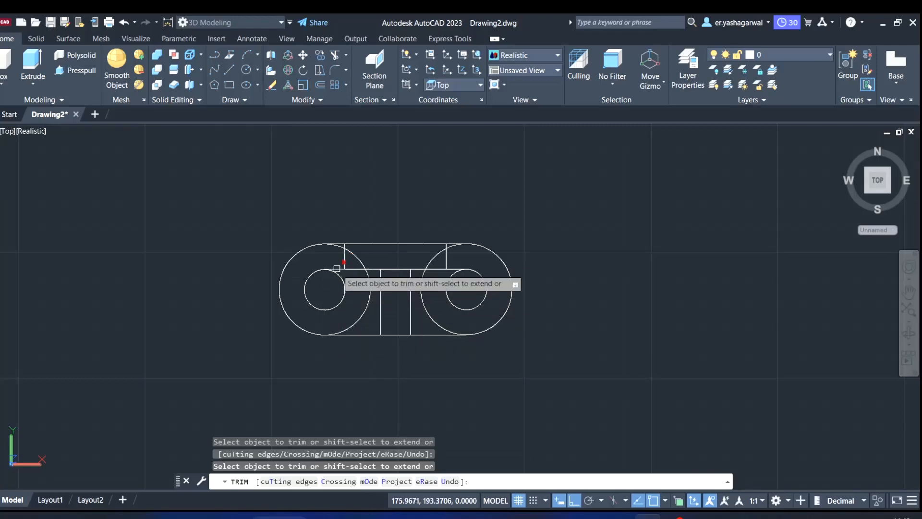
Trim the horizontal stubs beside the rectangle's lower edge and the inner arcs of both large circles.
{"action": "left_click", "coordinate": [337, 269]}
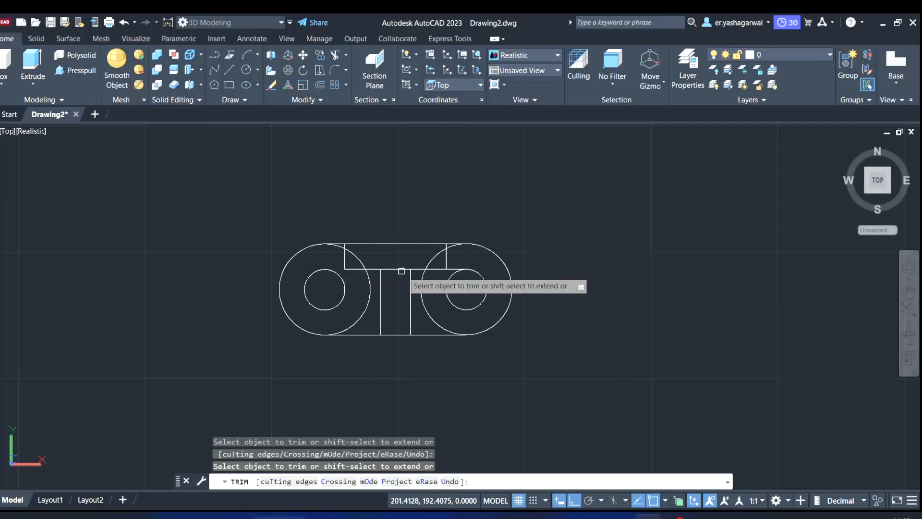
{"action": "left_click", "coordinate": [454, 268]}
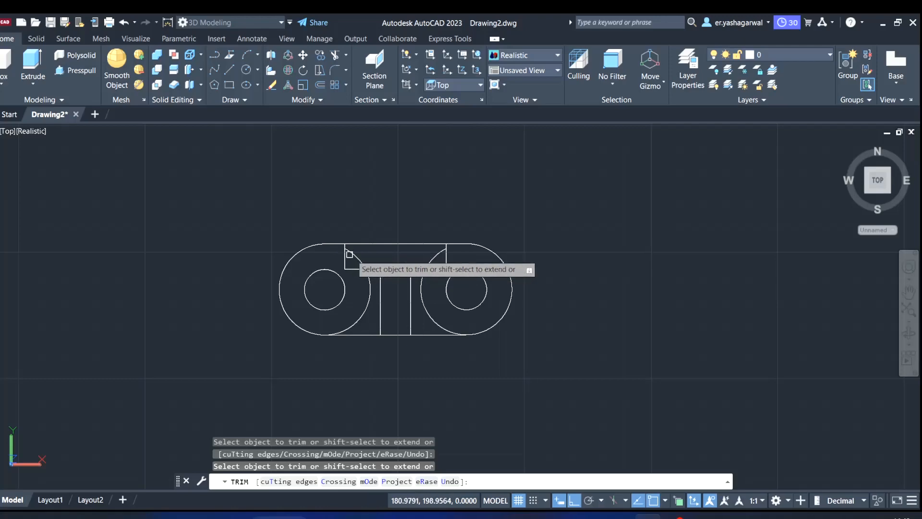
{"action": "left_click", "coordinate": [355, 256]}
{"action": "left_click", "coordinate": [433, 259]}
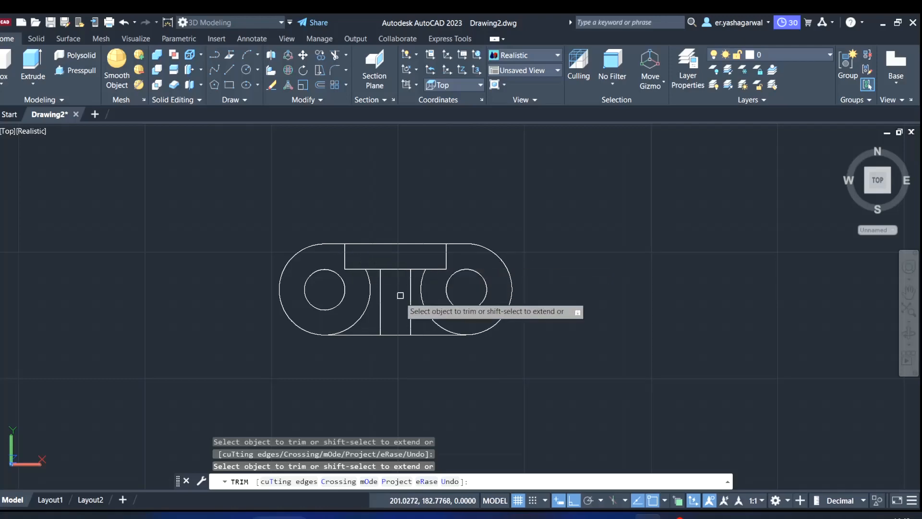
{"action": "left_click", "coordinate": [421, 308]}
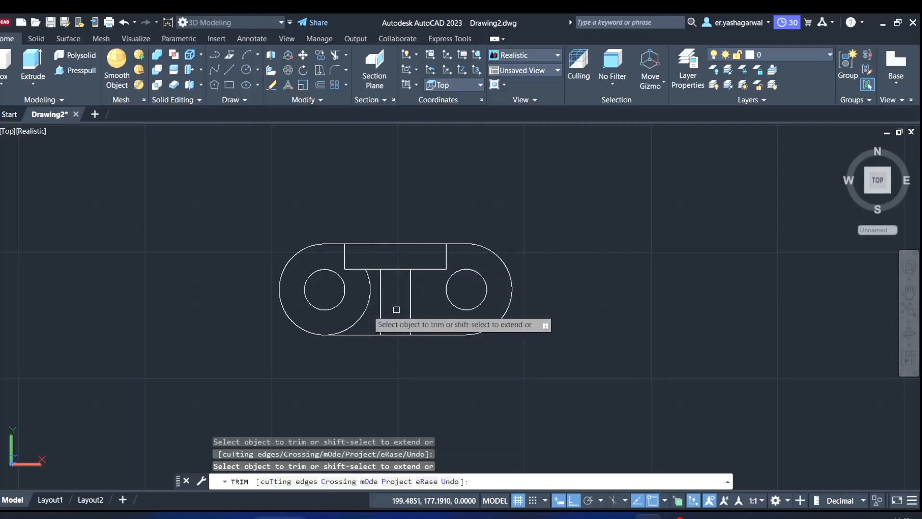
{"action": "left_click", "coordinate": [364, 312]}
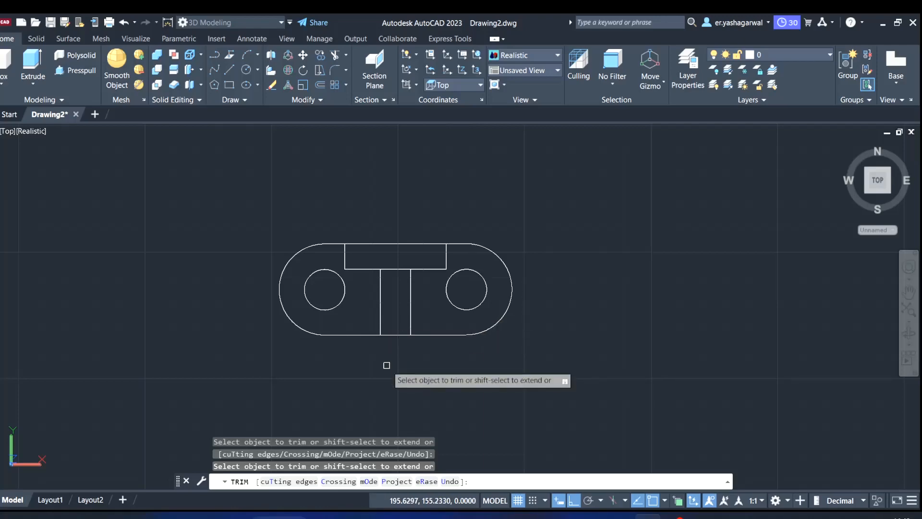
{"action": "key", "text": "Escape"}
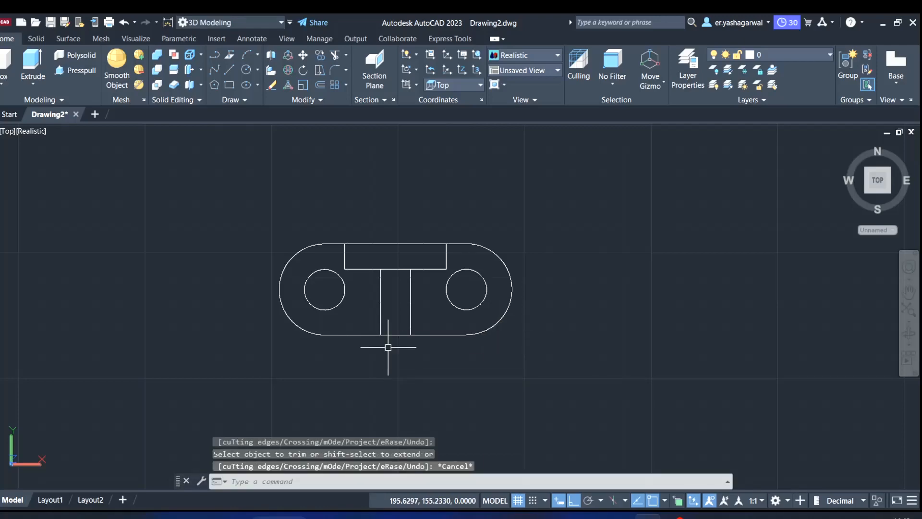
Draw a vertical line 32 units upward from the midpoint of the profile's upper edge.
{"action": "middle_click_drag", "start_coordinate": [383, 173], "coordinate": [305, 233]}
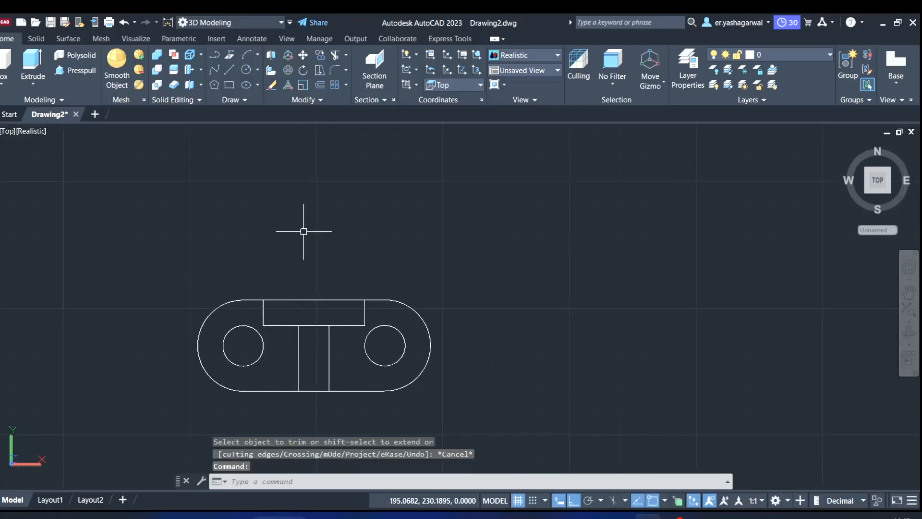
{"action": "type", "text": "l"}
{"action": "key", "text": "Return"}
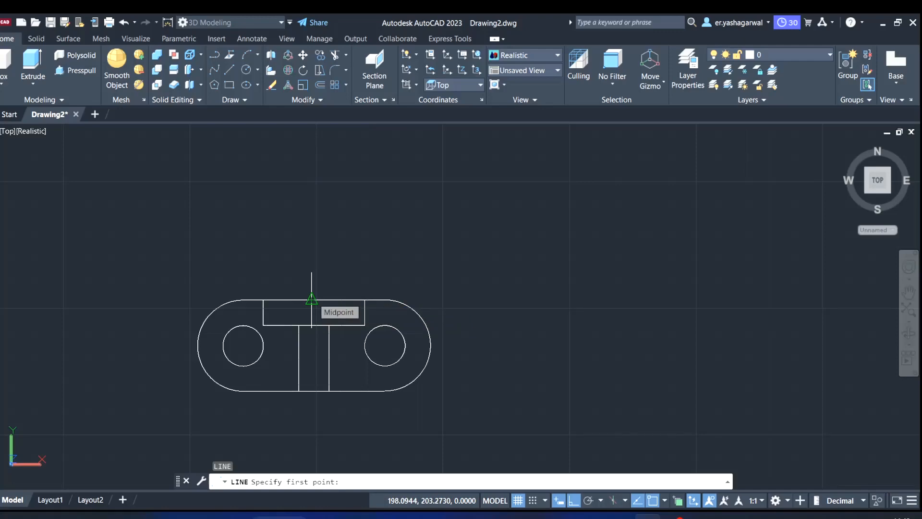
{"action": "left_click", "coordinate": [312, 299]}
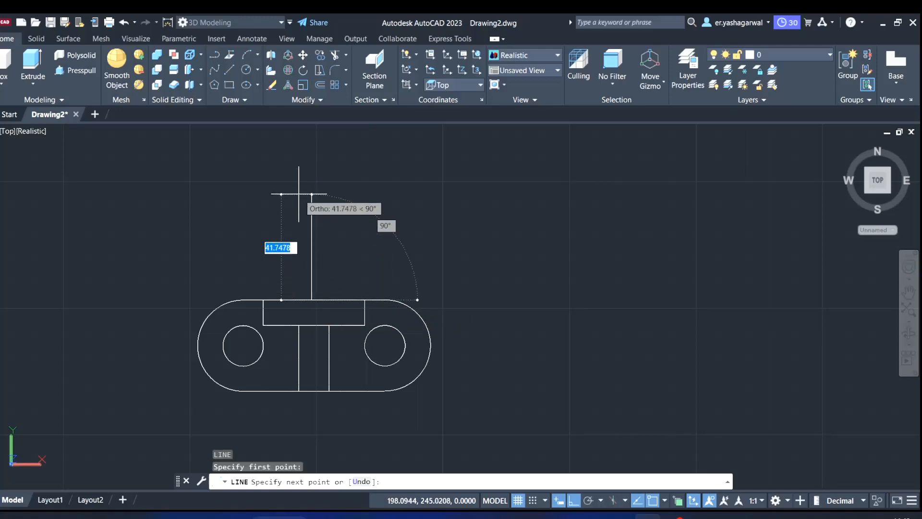
{"action": "type", "text": "32"}
{"action": "key", "text": "Return"}
{"action": "type", "text": "c"}
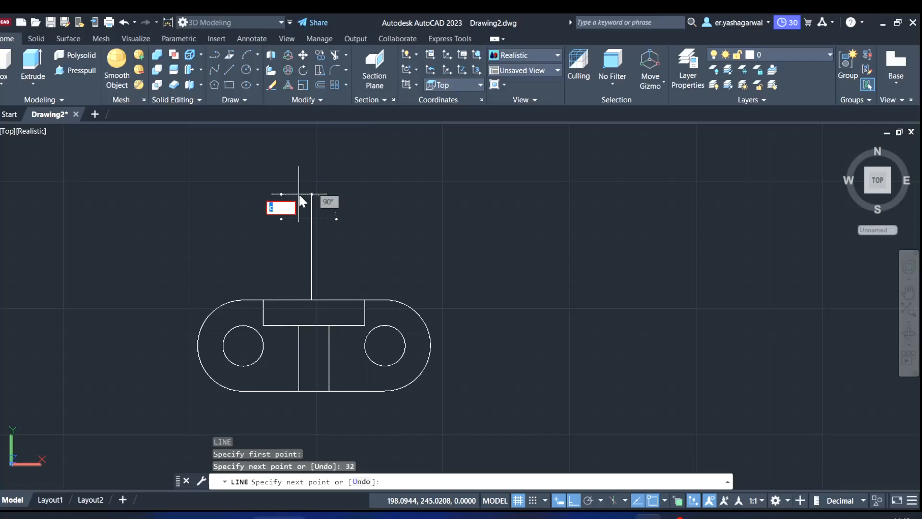
{"action": "key", "text": "Escape"}
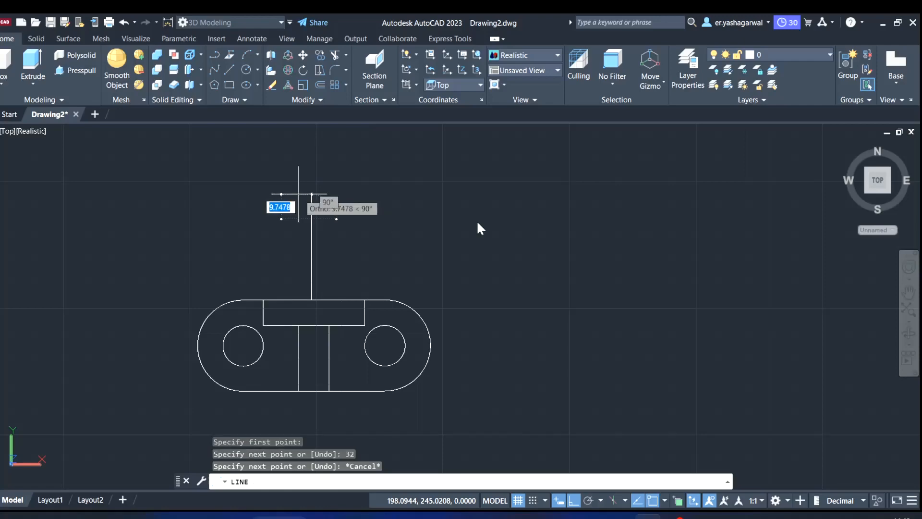
{"action": "key", "text": "Escape"}
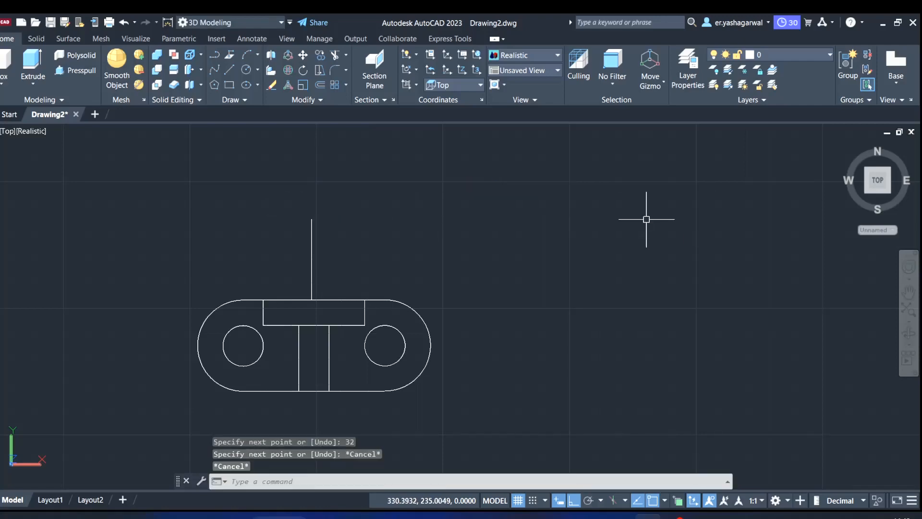
Draw two concentric circles with radii of 10 and 15 centred on the upper end of the vertical line.
{"action": "type", "text": "c"}
{"action": "key", "text": "Return"}
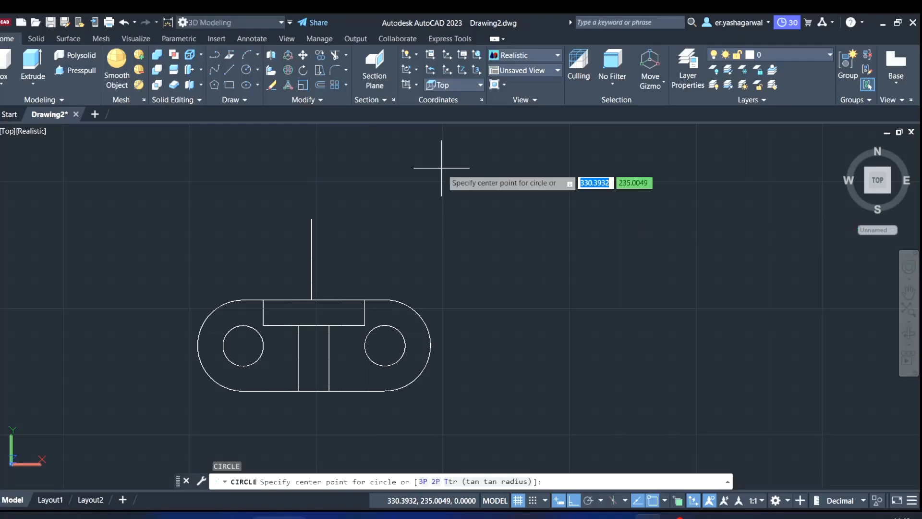
{"action": "left_click", "coordinate": [312, 219]}
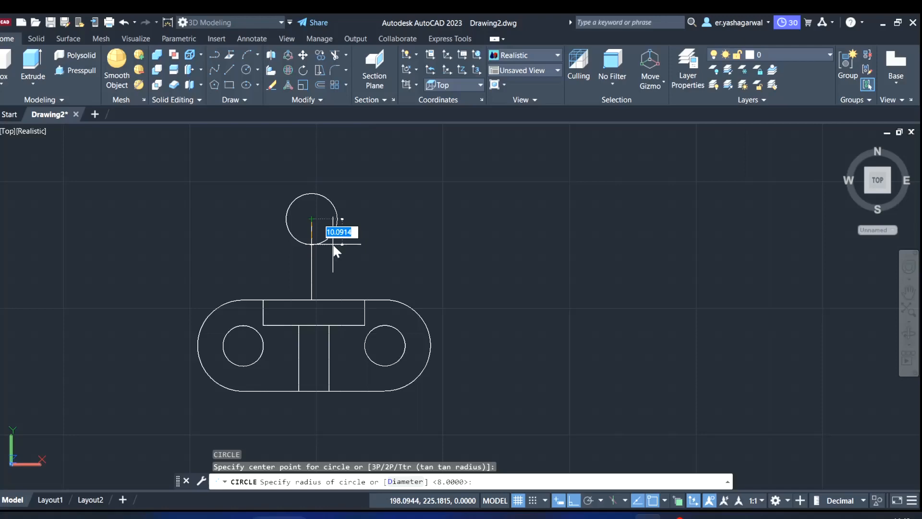
{"action": "key", "text": "Return"}
{"action": "key", "text": "Return"}
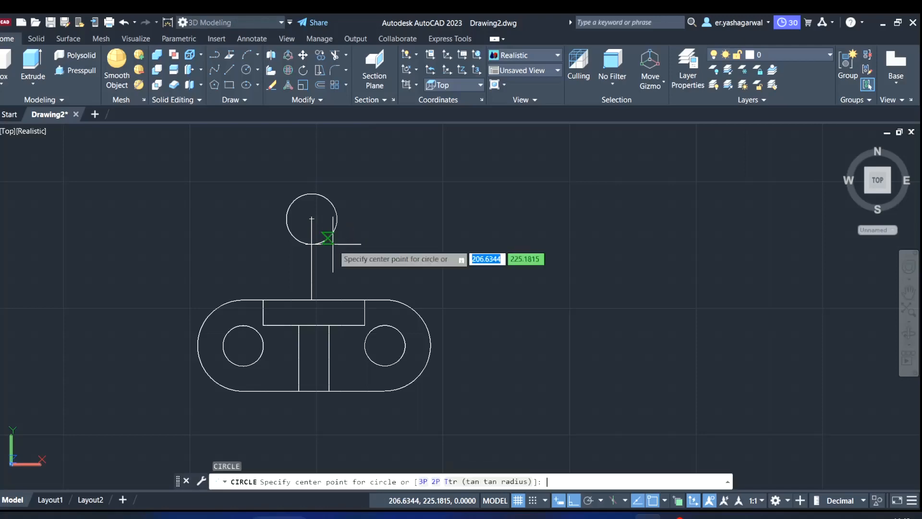
{"action": "left_click", "coordinate": [312, 219]}
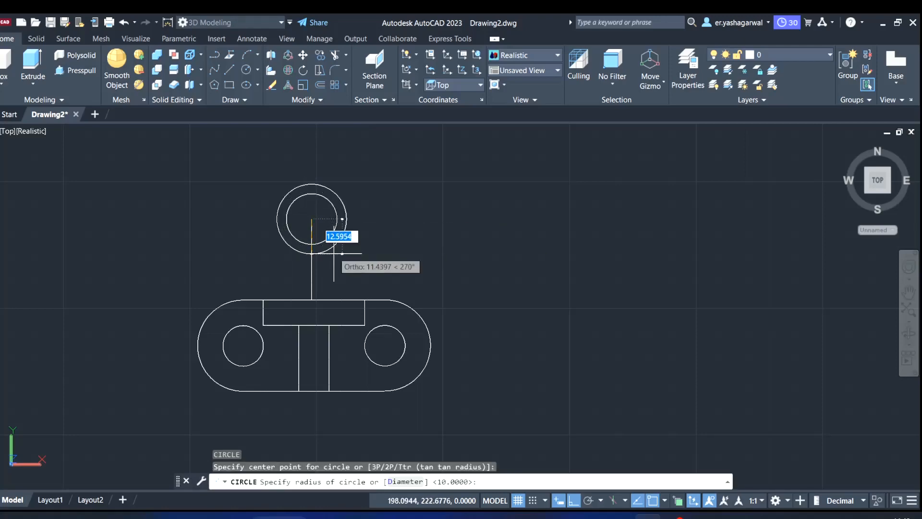
{"action": "type", "text": "15"}
{"action": "key", "text": "Return"}
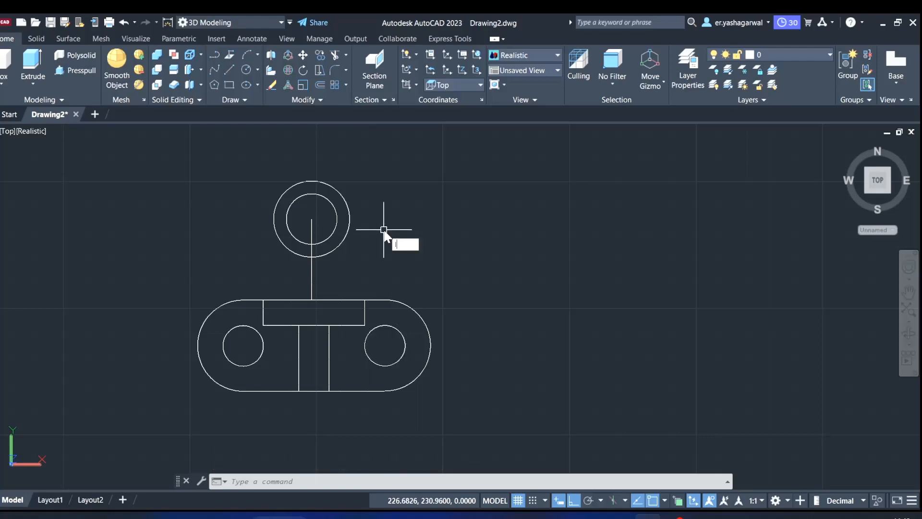
Join the rectangle's upper corners to the outer circle's side quadrants with straight lines, and erase the vertical centre line.
{"action": "type", "text": "l"}
{"action": "key", "text": "Return"}
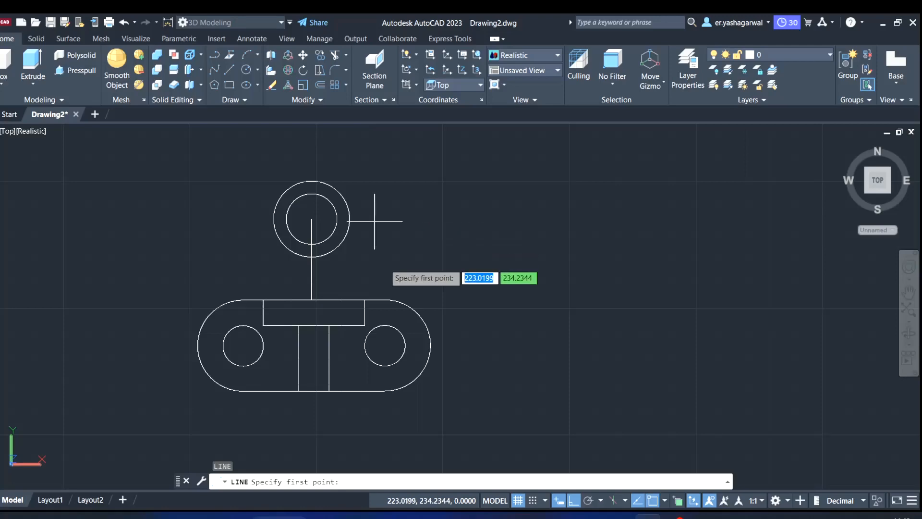
{"action": "left_click", "coordinate": [364, 301]}
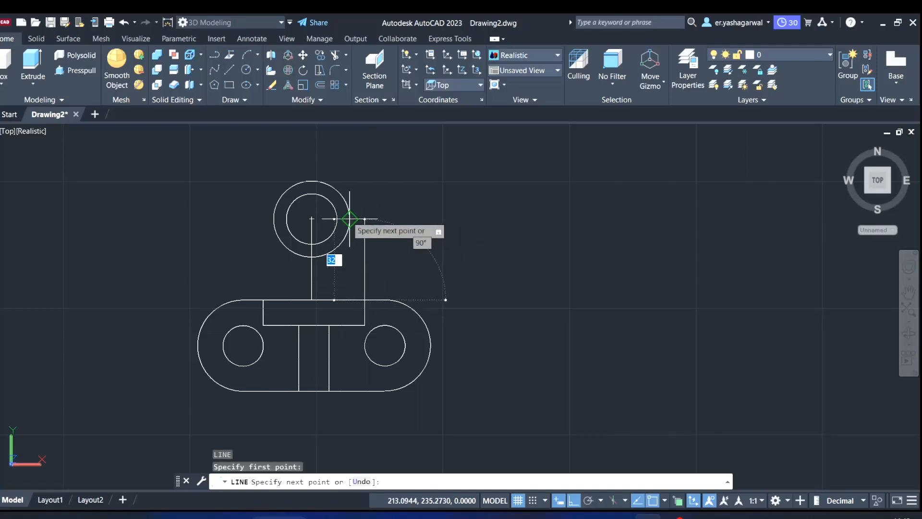
{"action": "left_click", "coordinate": [349, 219]}
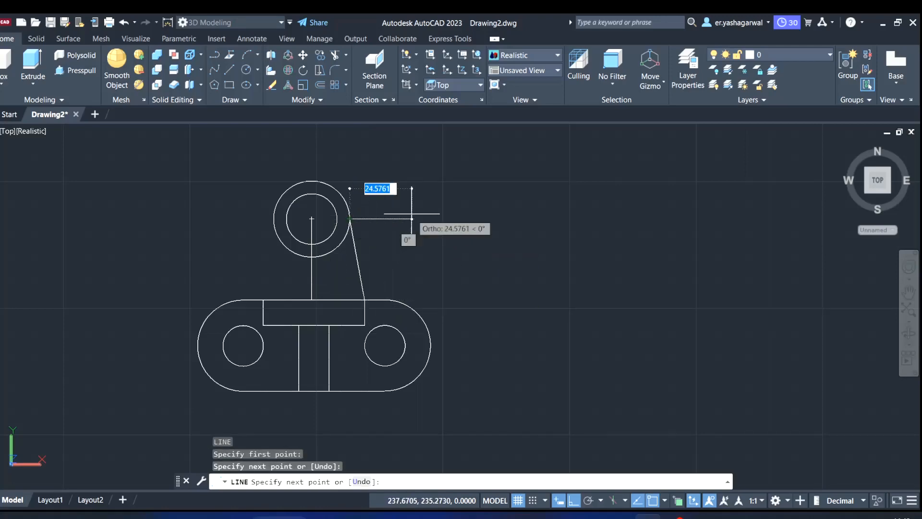
{"action": "key", "text": "Escape"}
{"action": "key", "text": "space"}
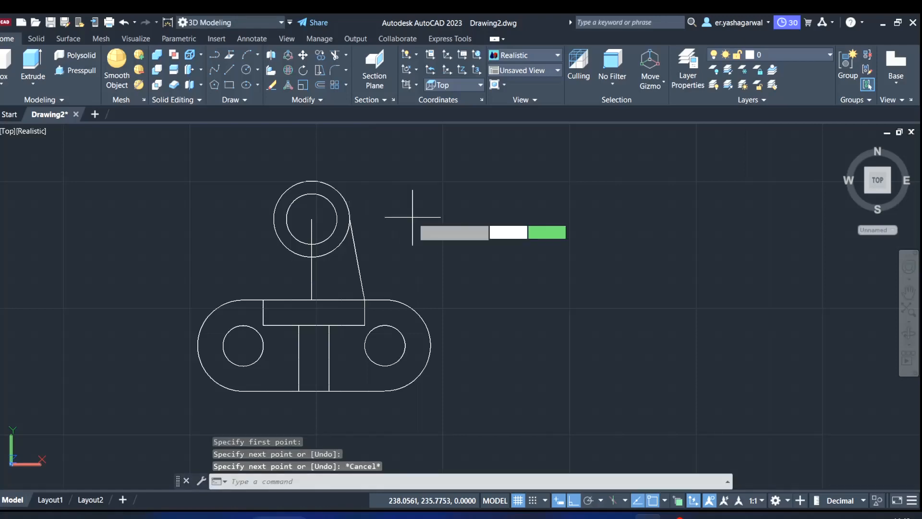
{"action": "left_click", "coordinate": [263, 300]}
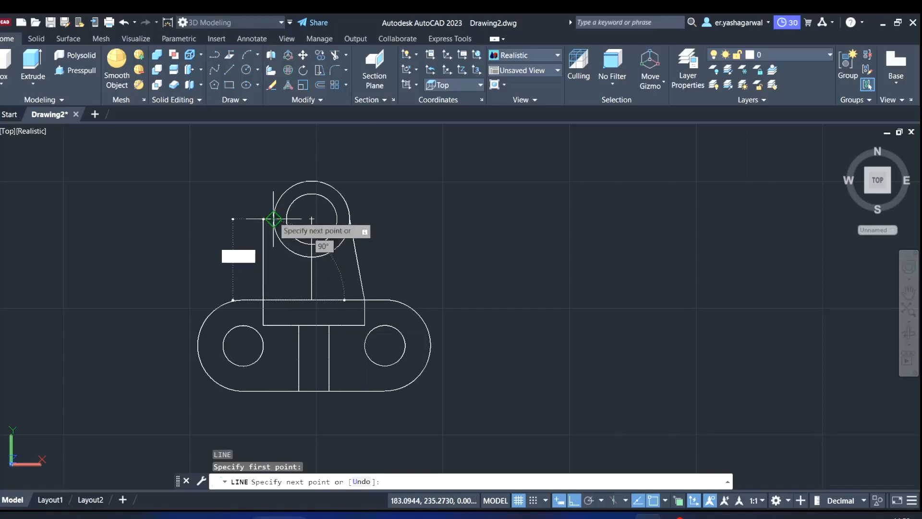
{"action": "left_click", "coordinate": [276, 218]}
{"action": "key", "text": "Escape"}
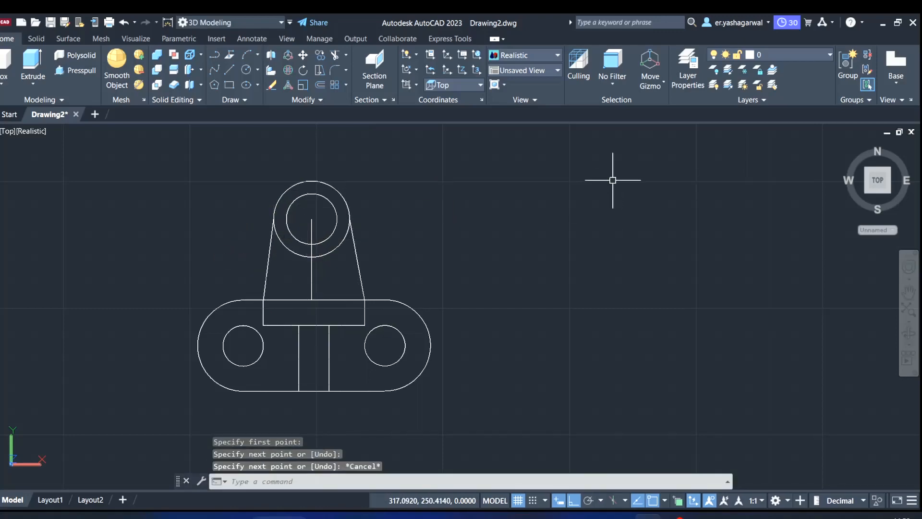
{"action": "left_click", "coordinate": [312, 283]}
{"action": "key", "text": "Delete"}
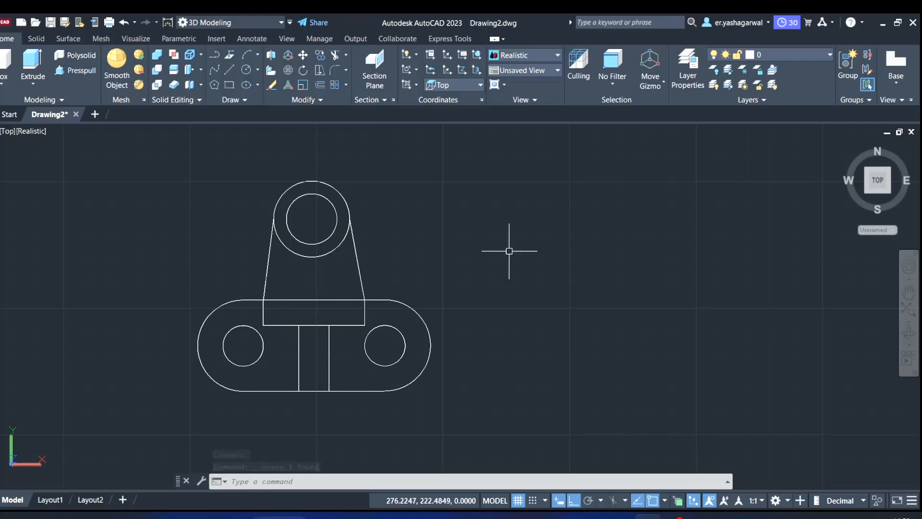
Presspull the rectangular area on the base's inner edge 32 units downward in a tilted 3D view.
{"action": "mouse_move", "coordinate": [504, 262]}
{"action": "middle_mouse_down", "text": "shift"}
{"action": "mouse_move", "coordinate": [515, 261]}
{"action": "mouse_move", "coordinate": [554, 201]}
{"action": "mouse_move", "coordinate": [512, 260]}
{"action": "mouse_move", "coordinate": [467, 243]}
{"action": "mouse_move", "coordinate": [478, 183]}
{"action": "middle_mouse_up", "text": "shift"}
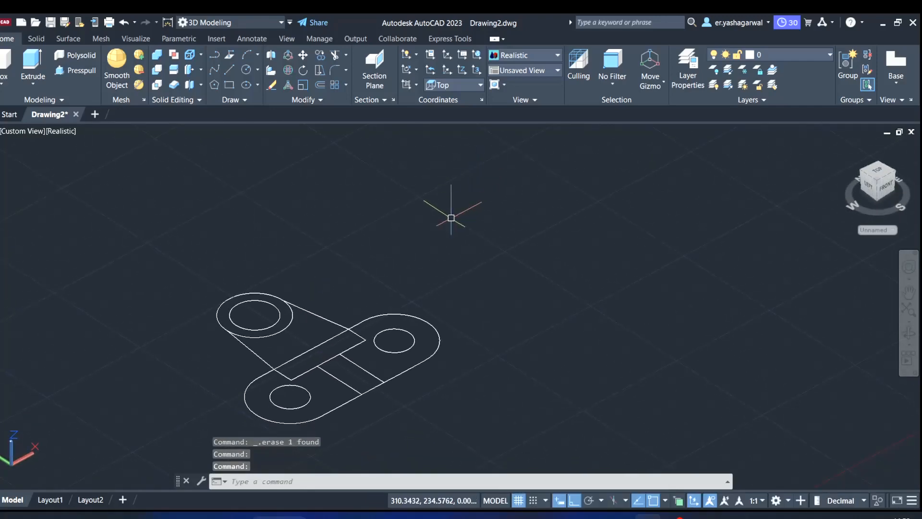
{"action": "mouse_move", "coordinate": [399, 232]}
{"action": "middle_mouse_down"}
{"action": "mouse_move", "coordinate": [383, 231]}
{"action": "mouse_move", "coordinate": [363, 186]}
{"action": "middle_mouse_up"}
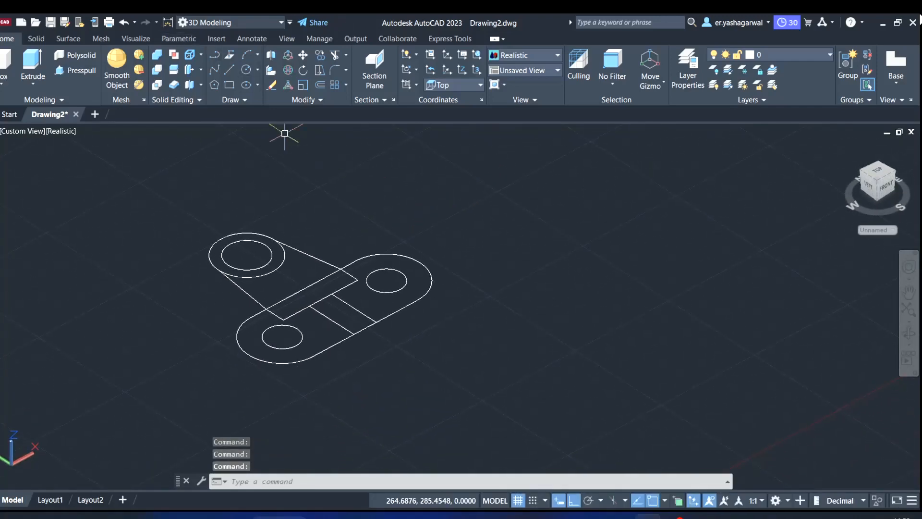
{"action": "left_click", "coordinate": [73, 70]}
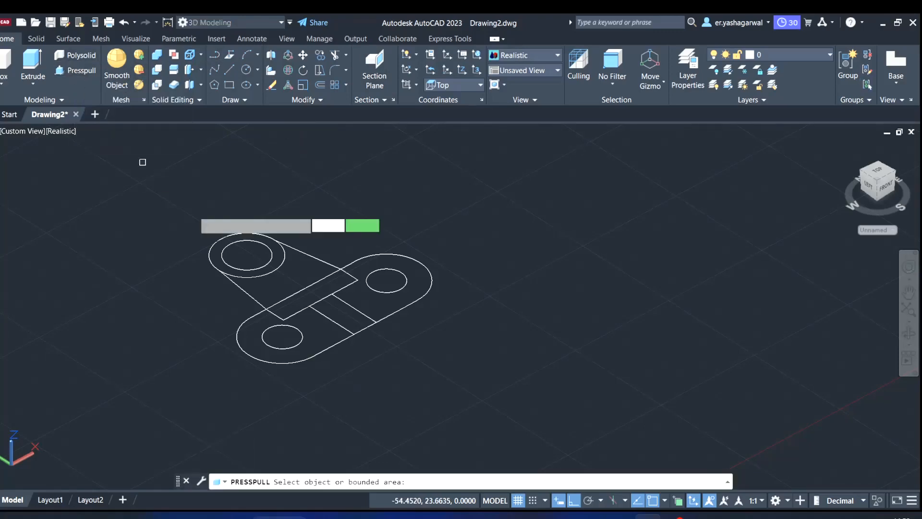
{"action": "left_click", "coordinate": [304, 304]}
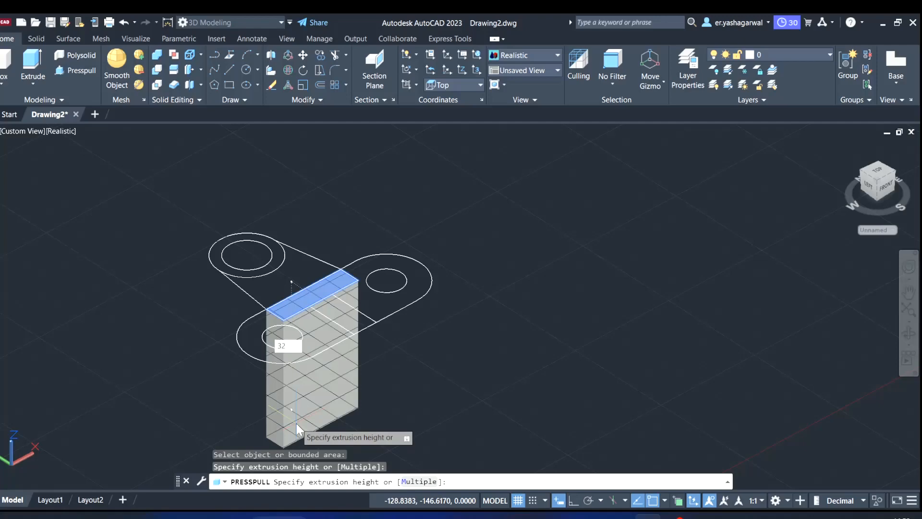
{"action": "type", "text": "32"}
{"action": "key", "text": "Return"}
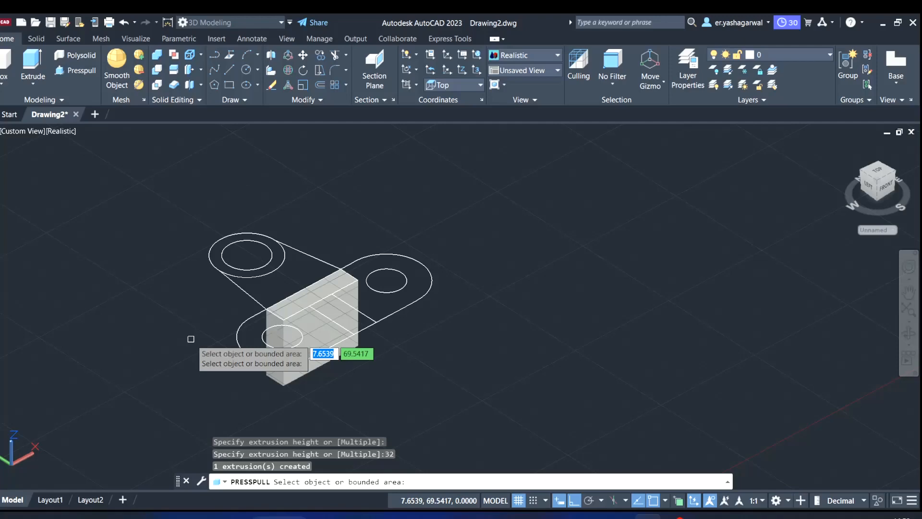
Presspull both rounded base ends around the two holes 8 units downward, leaving the holes open.
{"action": "left_click", "coordinate": [424, 278]}
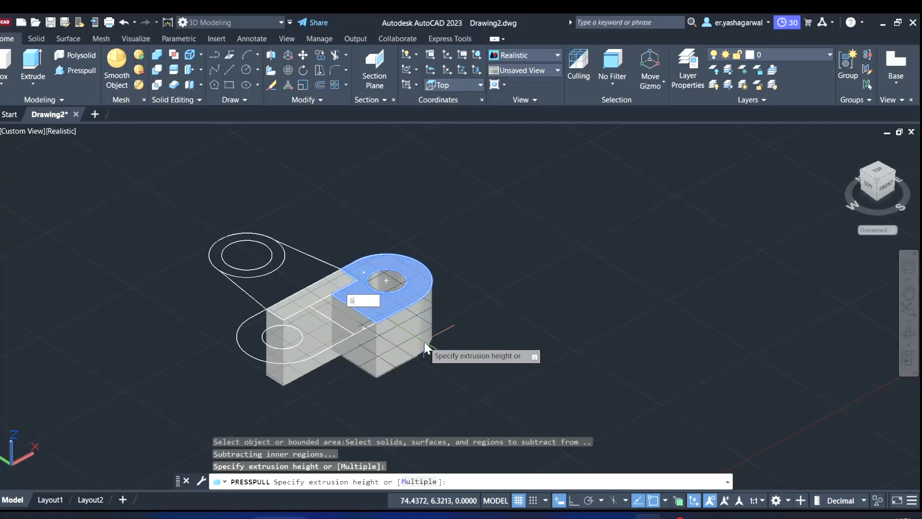
{"action": "type", "text": "8"}
{"action": "key", "text": "Return"}
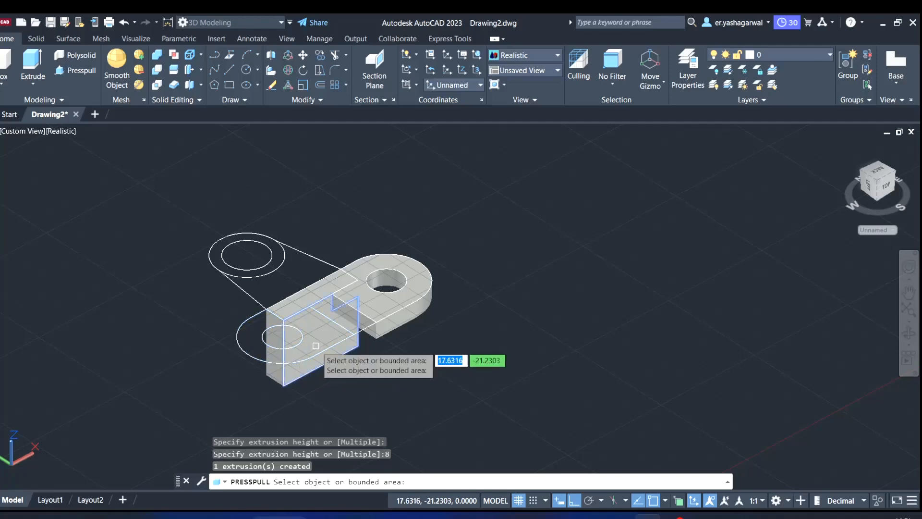
{"action": "left_click", "coordinate": [249, 339]}
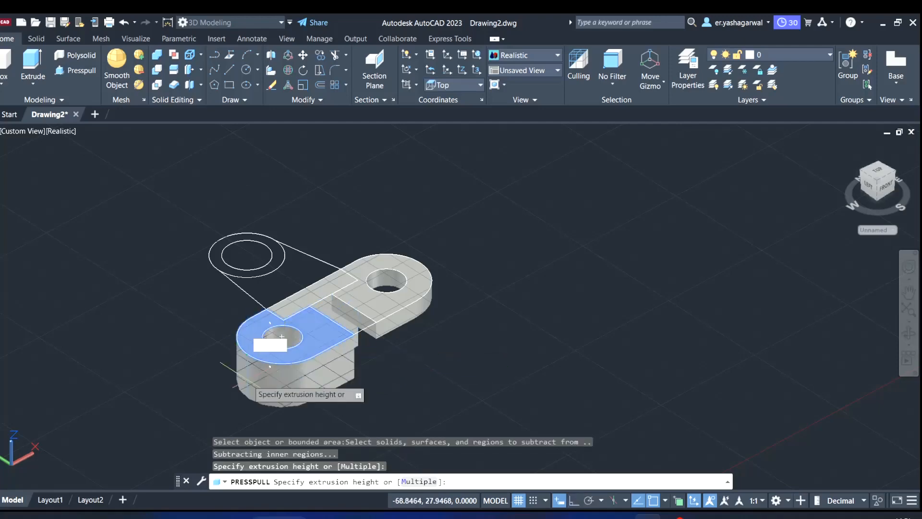
{"action": "type", "text": "8"}
{"action": "key", "text": "Return"}
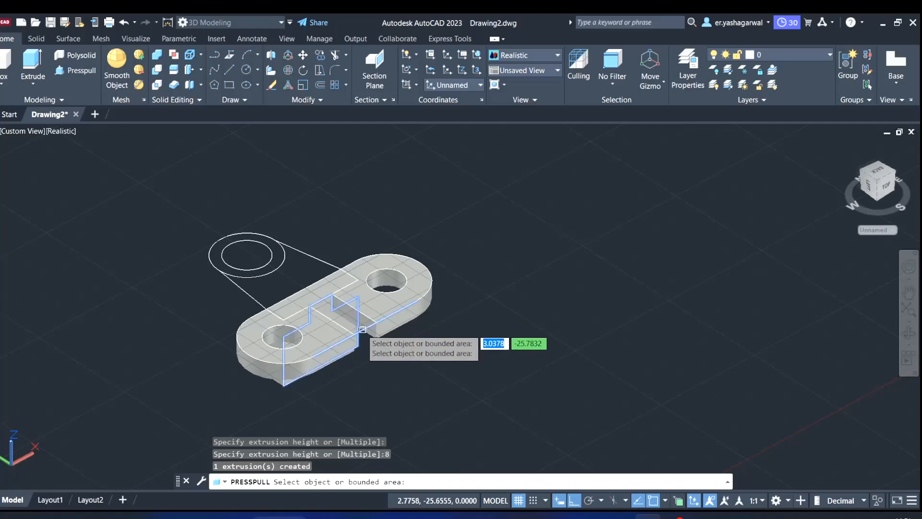
Presspull the narrow central strip between the two base ends 8 units downward.
{"action": "scroll", "coordinate": [357, 327], "scroll_direction": "up", "scroll_amount": 6}
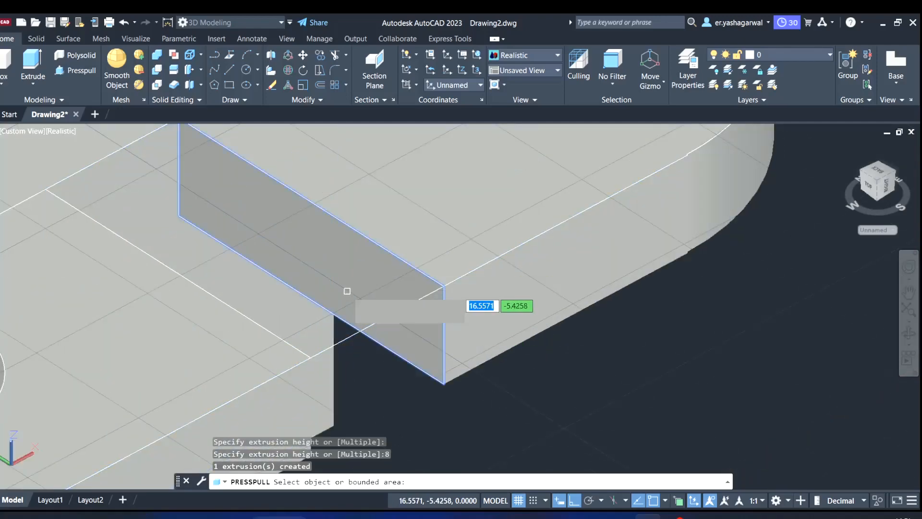
{"action": "left_click", "coordinate": [334, 329]}
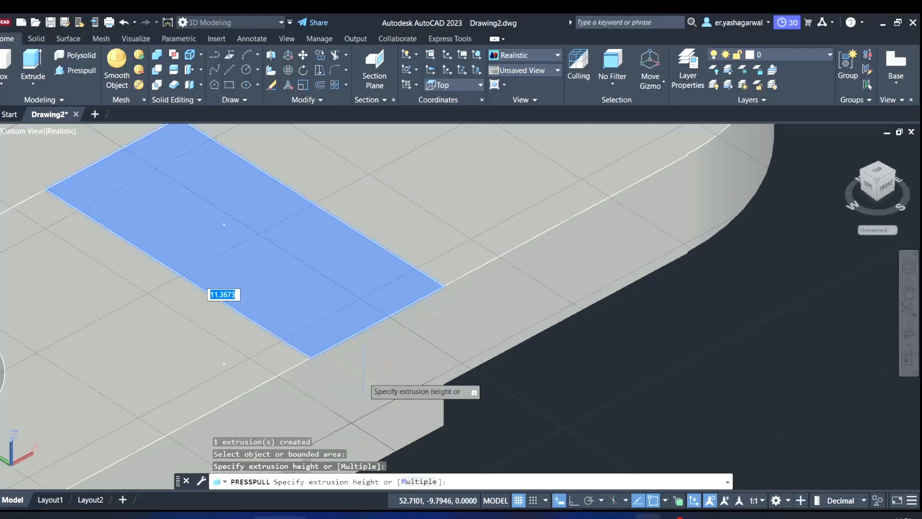
{"action": "type", "text": "8"}
{"action": "key", "text": "Return"}
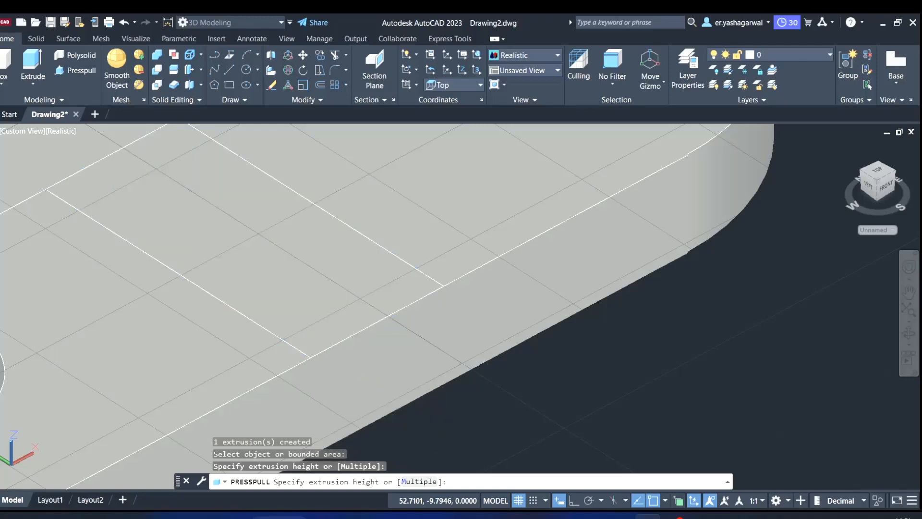
{"action": "scroll", "coordinate": [487, 358], "scroll_direction": "down", "scroll_amount": 6}
{"action": "middle_click_drag", "start_coordinate": [512, 348], "coordinate": [492, 295]}
{"action": "middle_click_drag", "start_coordinate": [414, 400], "coordinate": [433, 375], "text": "shift"}
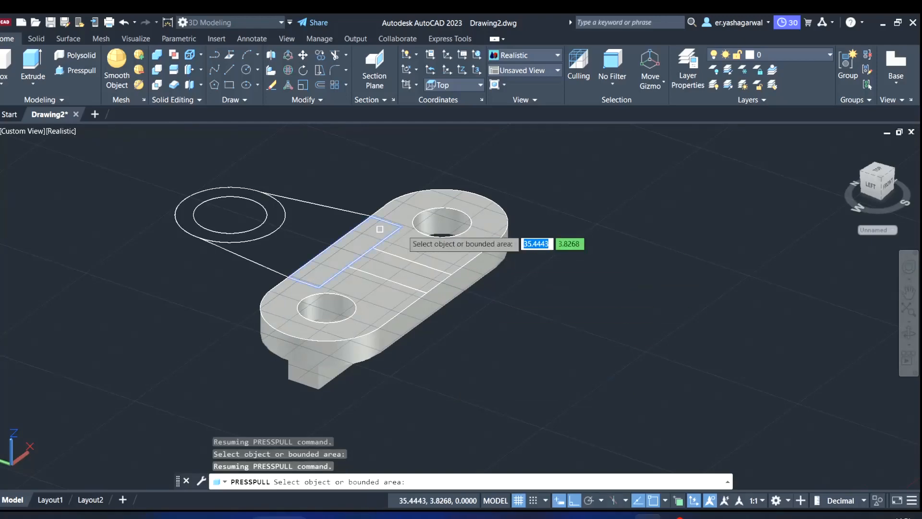
{"action": "left_click", "coordinate": [241, 234]}
{"action": "scroll", "coordinate": [239, 195], "scroll_direction": "down", "scroll_amount": 3}
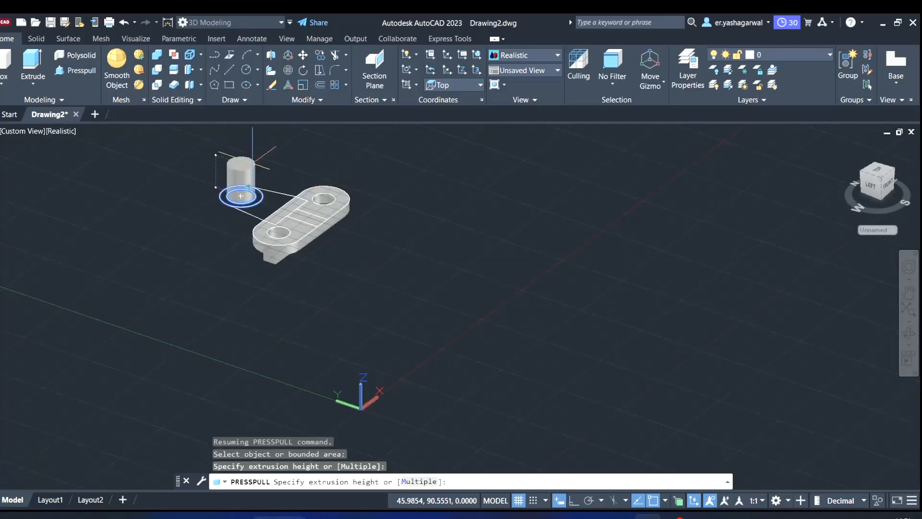
{"action": "key", "text": "Escape"}
Presspull the ring between the two concentric circles 20 units upward, keeping its centre hole open.
{"action": "scroll", "coordinate": [208, 222], "scroll_direction": "up", "scroll_amount": 2}
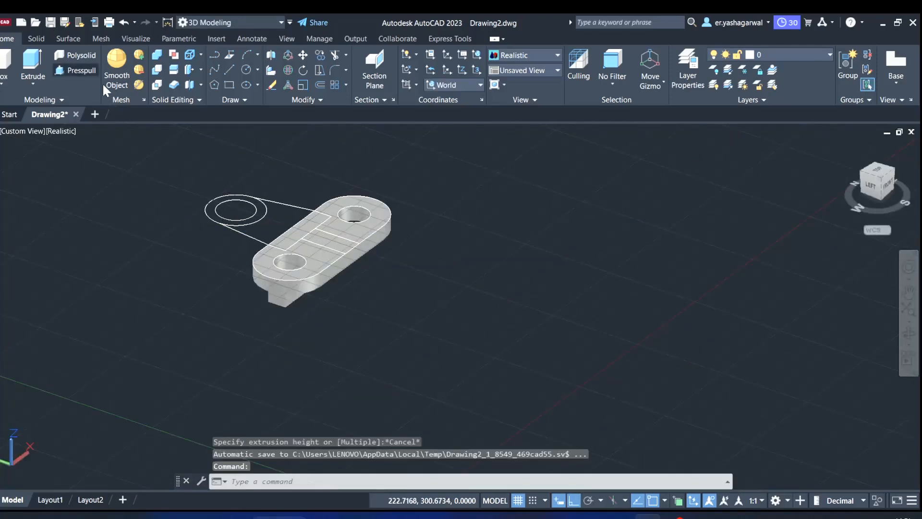
{"action": "left_click", "coordinate": [91, 74]}
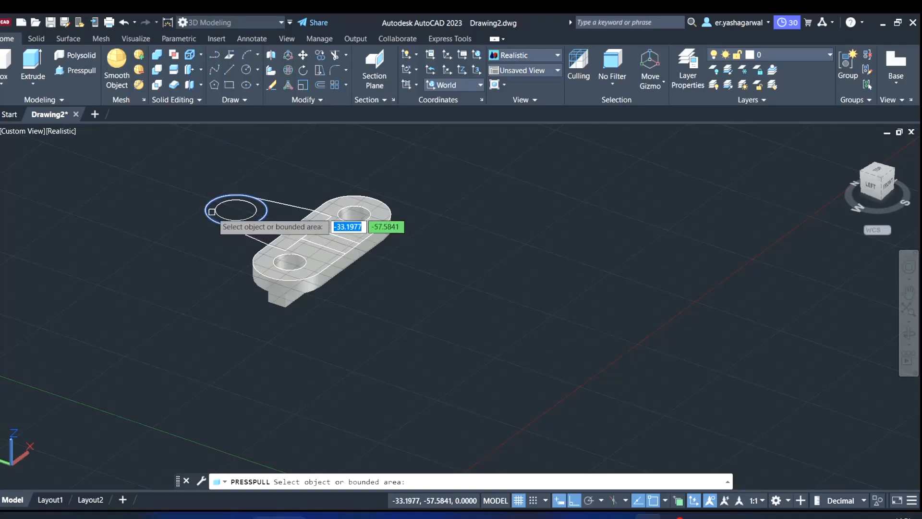
{"action": "left_click", "coordinate": [212, 212]}
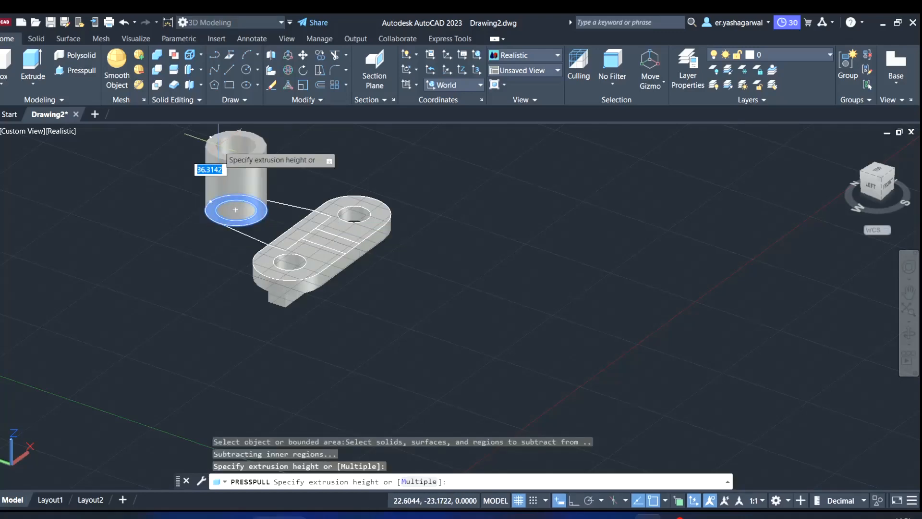
{"action": "type", "text": "20"}
{"action": "key", "text": "Return"}
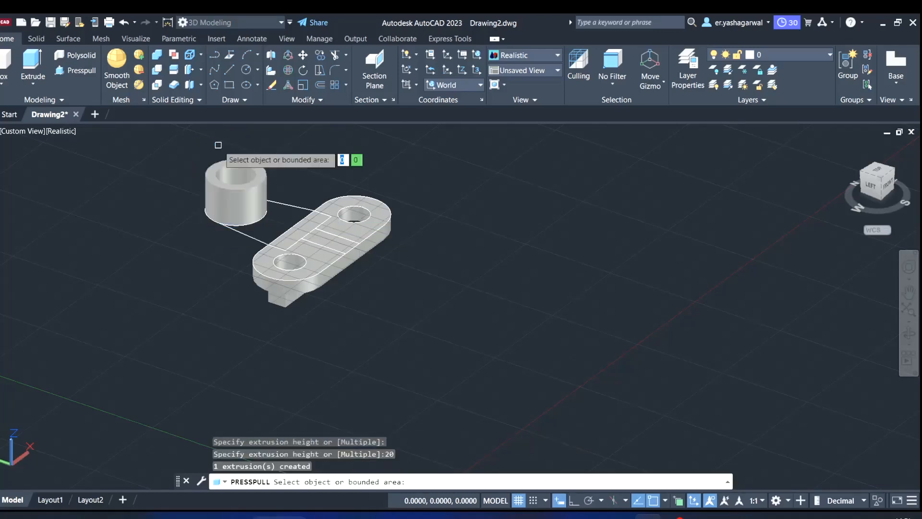
Presspull the tapered arm area between the ring and the base 10 units upward.
{"action": "left_click", "coordinate": [267, 220]}
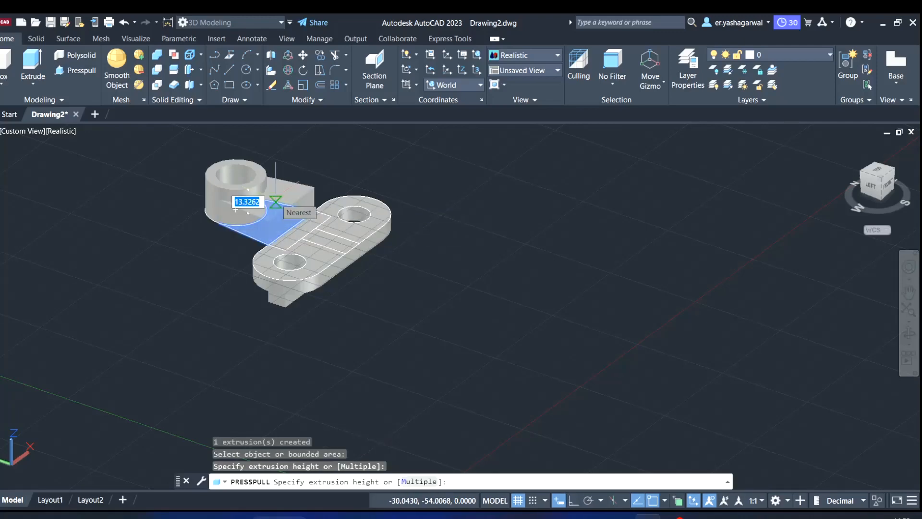
{"action": "type", "text": "10"}
{"action": "key", "text": "Return"}
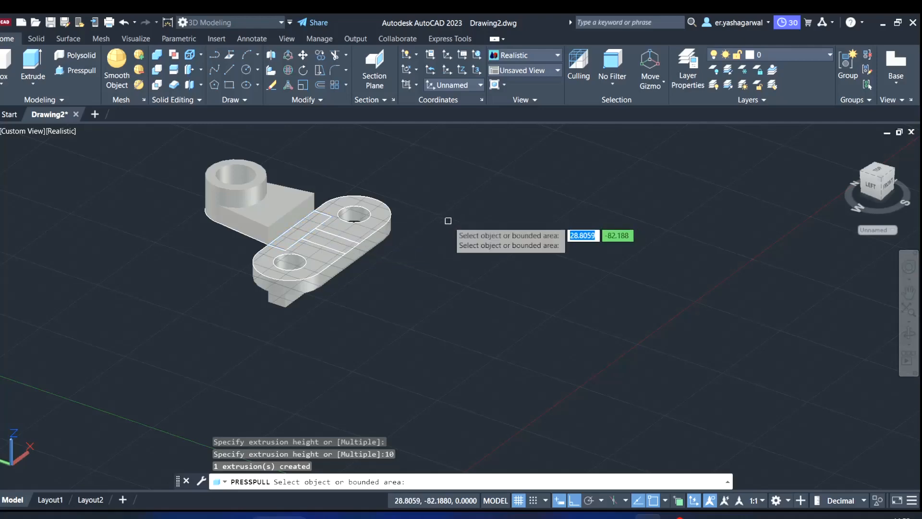
Presspull the rectangular area between the arm and the base 10 units upward to extend the arm over the rib.
{"action": "middle_click_drag", "start_coordinate": [403, 272], "coordinate": [451, 274], "text": "shift"}
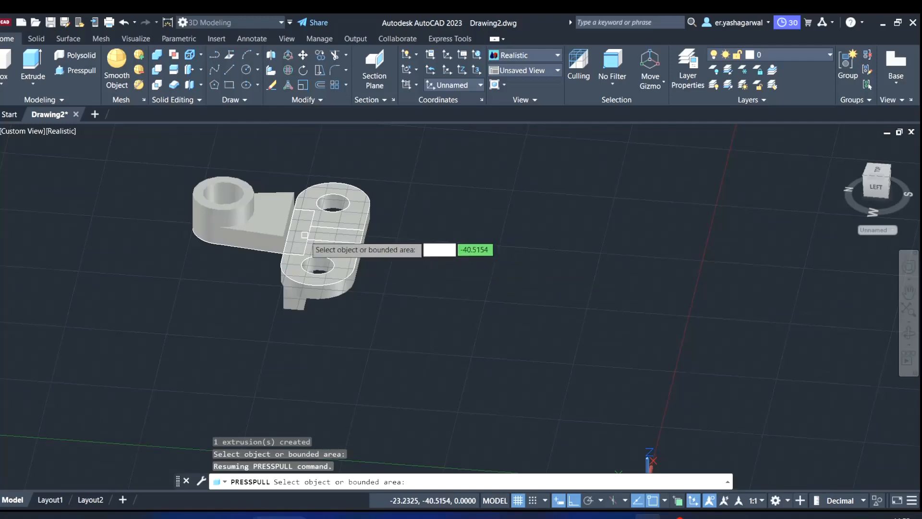
{"action": "scroll", "coordinate": [305, 235], "scroll_direction": "up", "scroll_amount": 2}
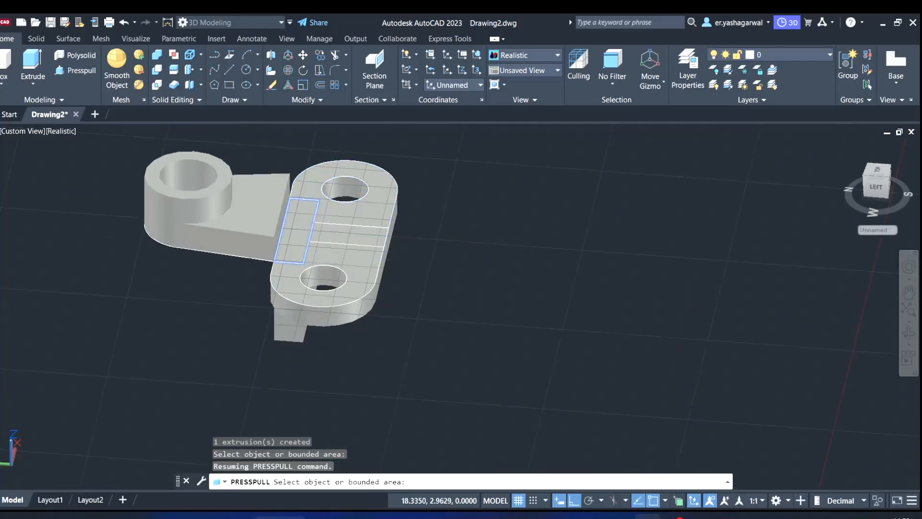
{"action": "left_click", "coordinate": [297, 229]}
{"action": "type", "text": "10"}
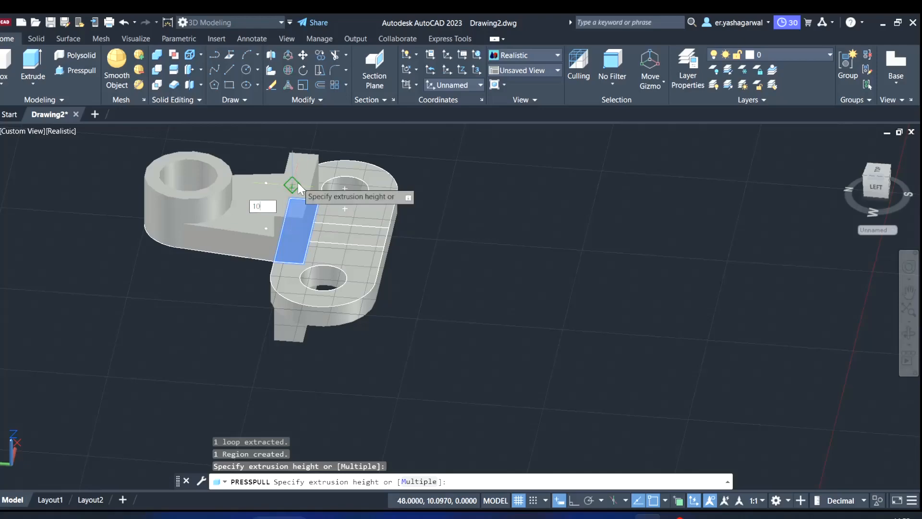
{"action": "key", "text": "Return"}
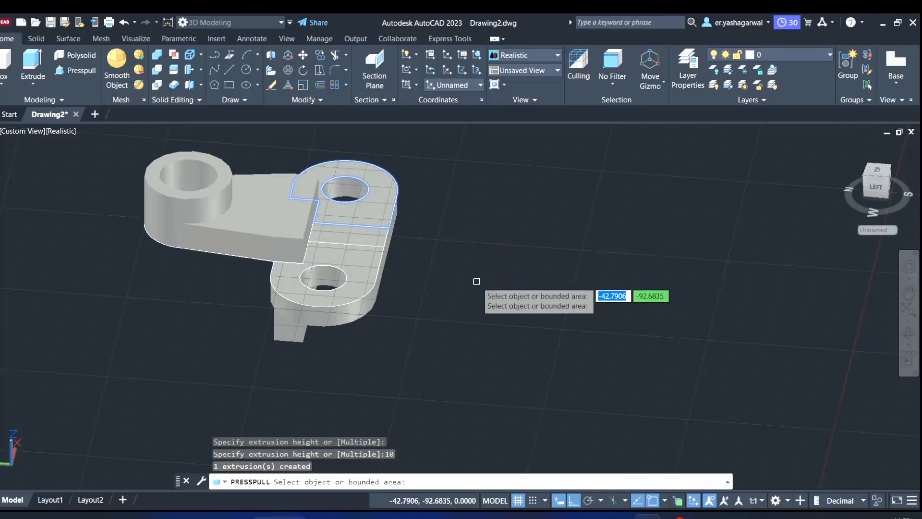
{"action": "key", "text": "Return"}
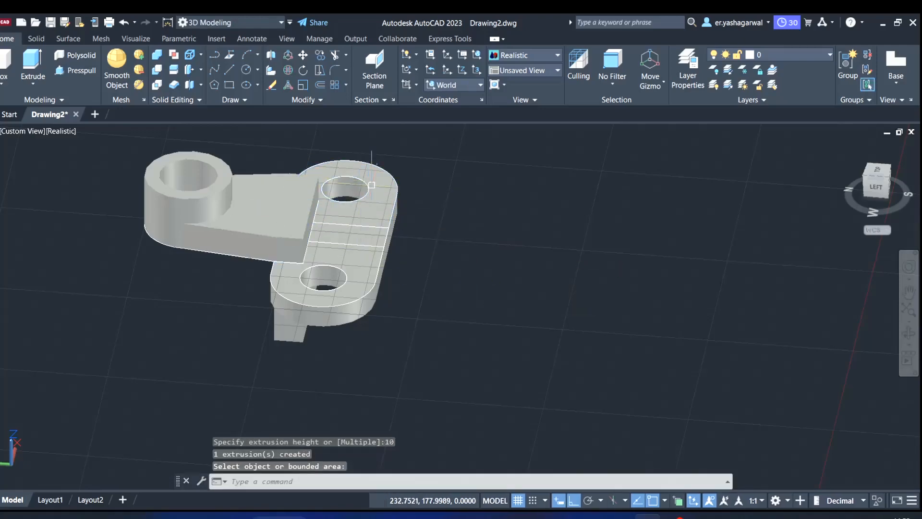
Move the two base ends, central strip and their outlines straight down, from the base's lower notch corner to the rib's bottom corner.
{"action": "left_click", "coordinate": [423, 133]}
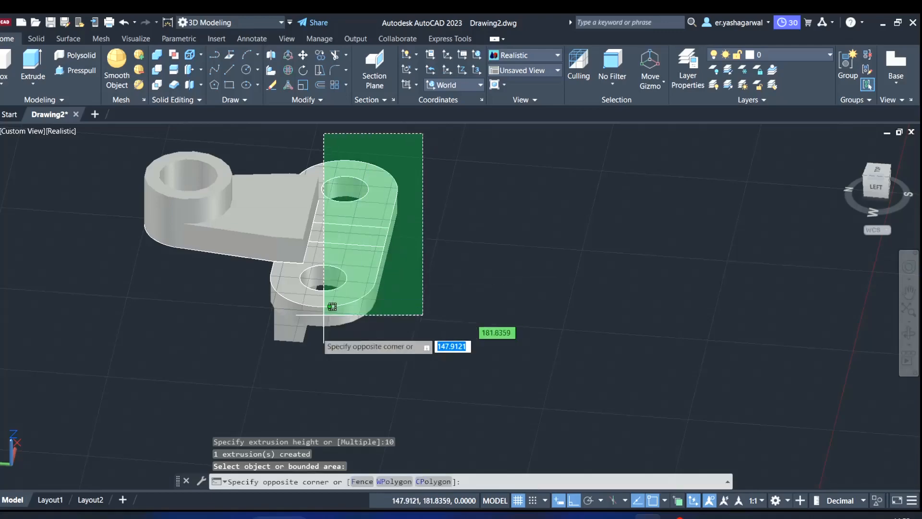
{"action": "left_click", "coordinate": [343, 334]}
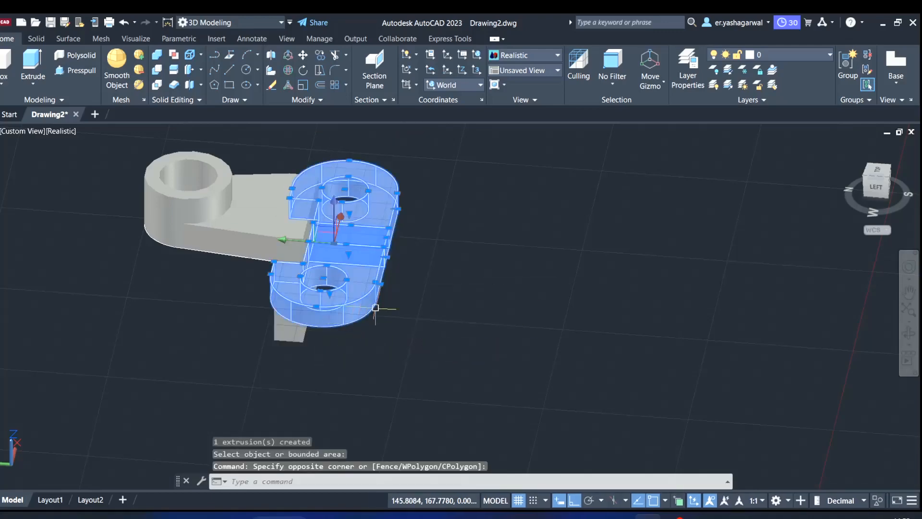
{"action": "middle_click_drag", "start_coordinate": [463, 246], "coordinate": [437, 247], "text": "shift"}
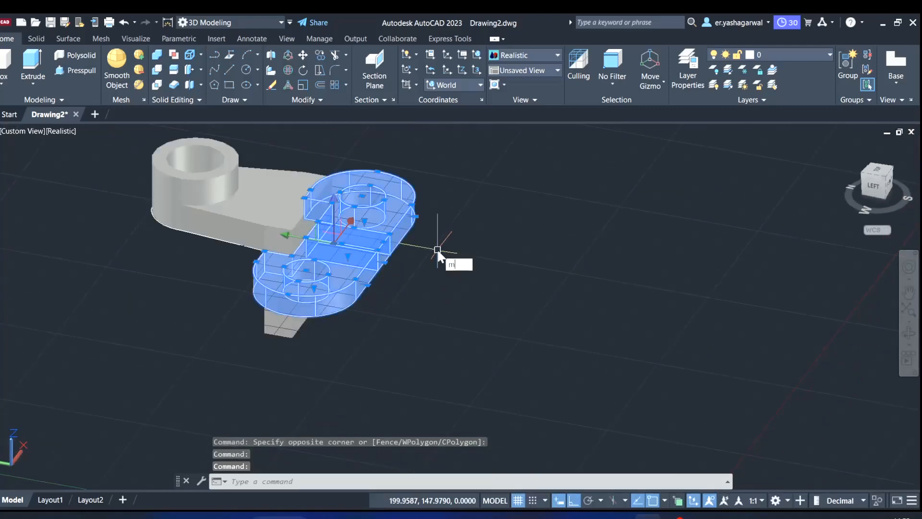
{"action": "key", "text": "Return"}
{"action": "middle_click_drag", "start_coordinate": [243, 323], "coordinate": [346, 278], "text": "shift"}
{"action": "scroll", "coordinate": [339, 269], "scroll_direction": "up", "scroll_amount": 5}
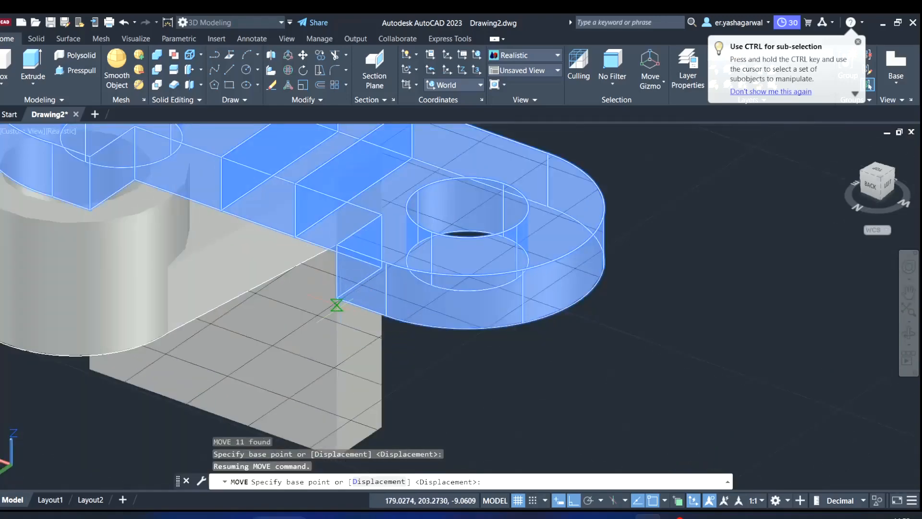
{"action": "scroll", "coordinate": [336, 305], "scroll_direction": "down", "scroll_amount": 3}
{"action": "left_click", "coordinate": [318, 215]}
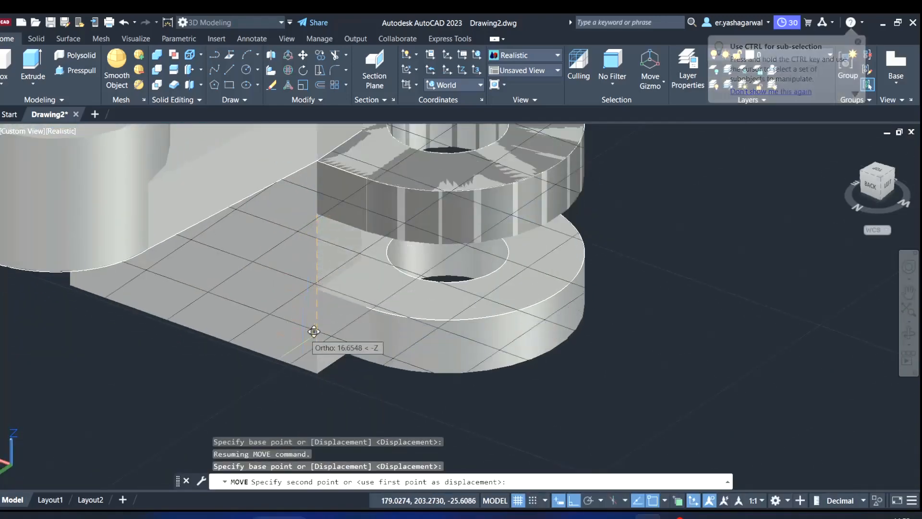
{"action": "left_click", "coordinate": [329, 362]}
{"action": "key", "text": "Escape"}
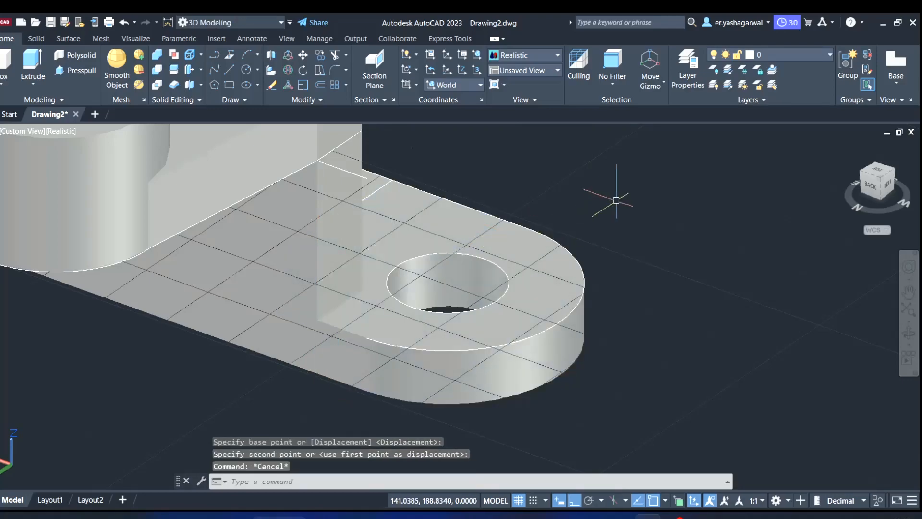
Presspull the narrow central strip between the two base holes 34 units upward.
{"action": "middle_click_drag", "start_coordinate": [648, 183], "coordinate": [445, 264], "text": "shift"}
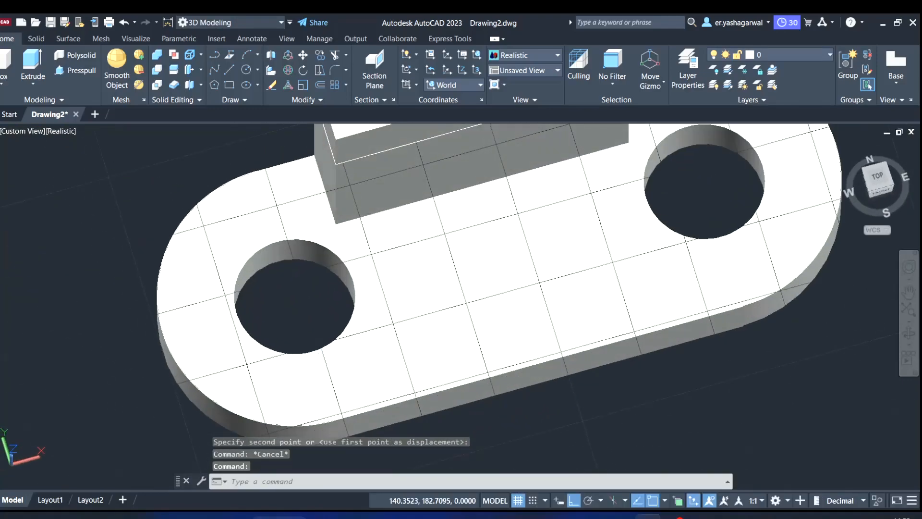
{"action": "scroll", "coordinate": [446, 264], "scroll_direction": "down", "scroll_amount": 5}
{"action": "middle_click_drag", "start_coordinate": [512, 267], "coordinate": [632, 243], "text": "shift"}
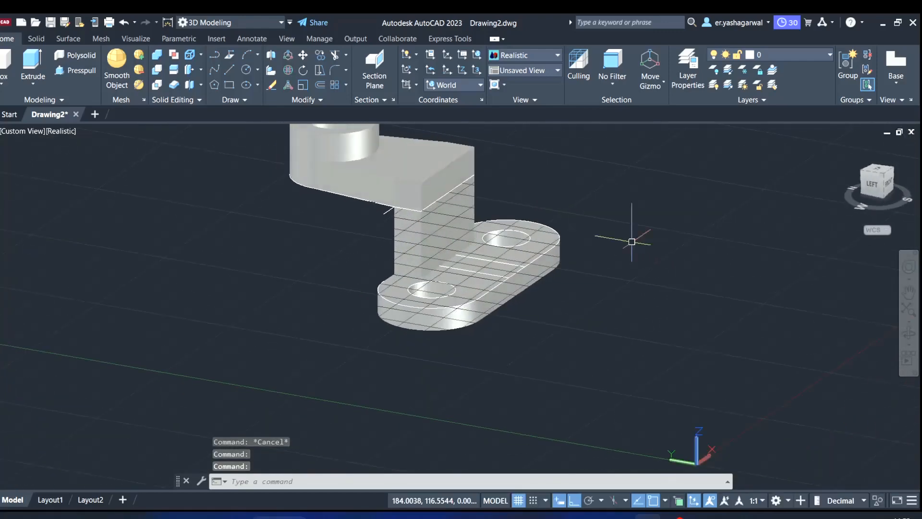
{"action": "middle_click_drag", "start_coordinate": [567, 301], "coordinate": [562, 349]}
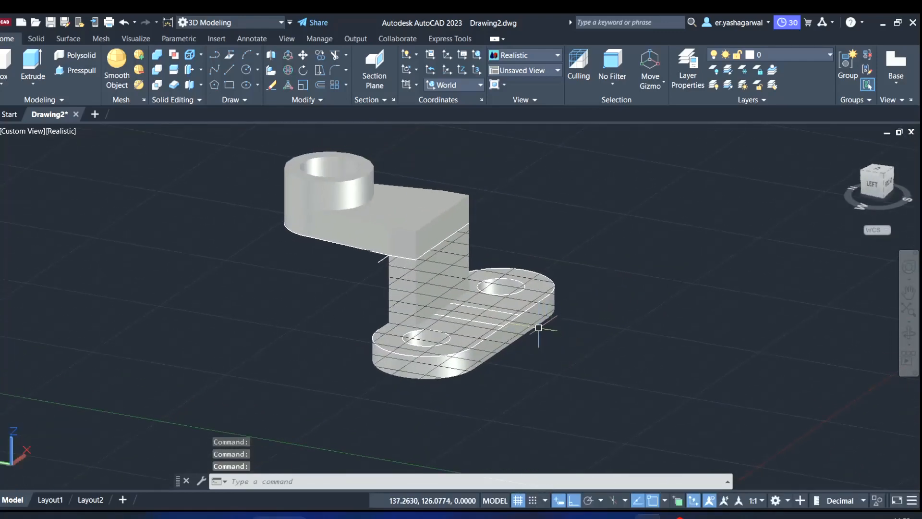
{"action": "left_click", "coordinate": [74, 72]}
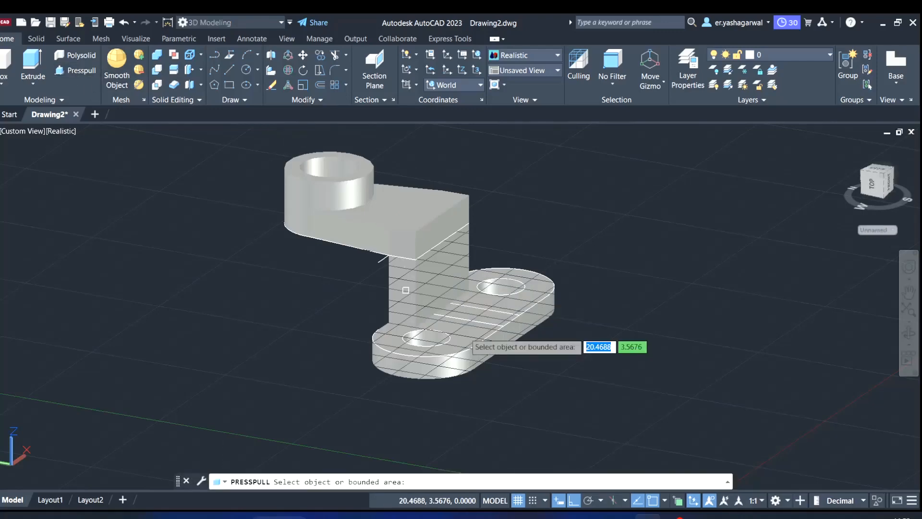
{"action": "left_click", "coordinate": [460, 310]}
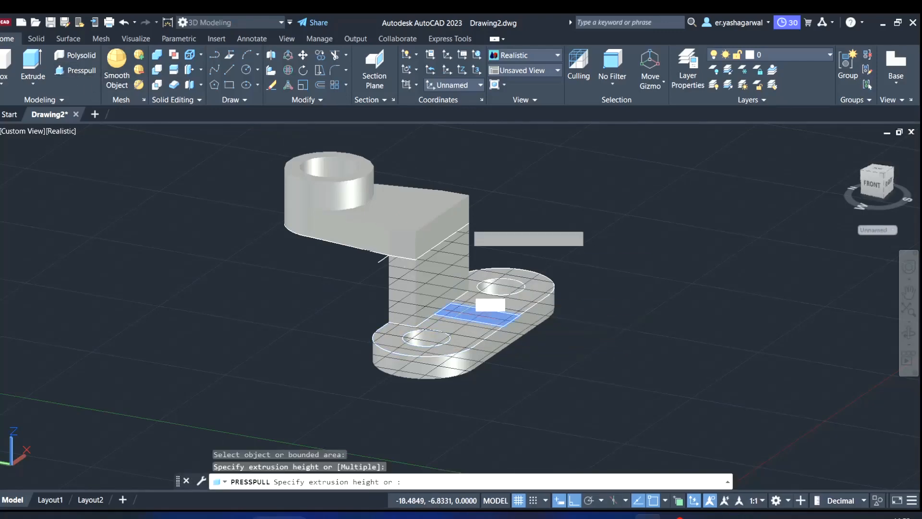
{"action": "scroll", "coordinate": [450, 212], "scroll_direction": "up", "scroll_amount": 2}
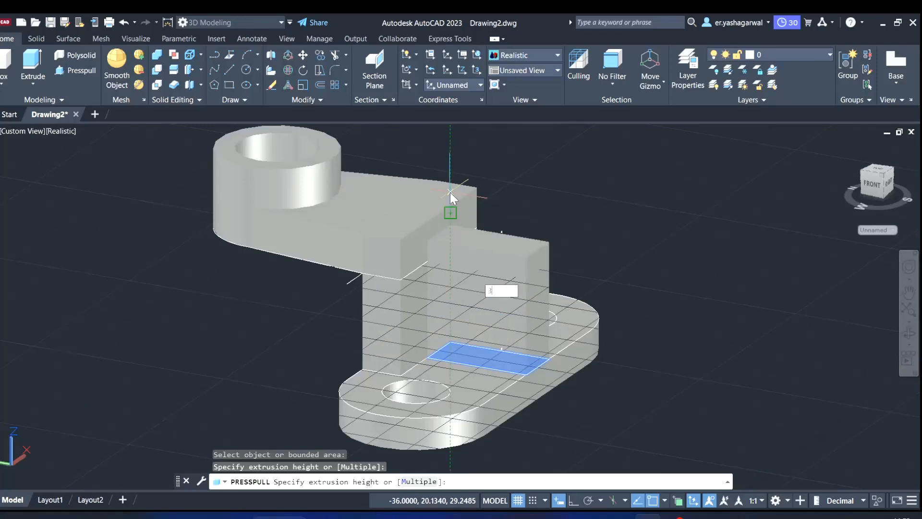
{"action": "key", "text": "Return"}
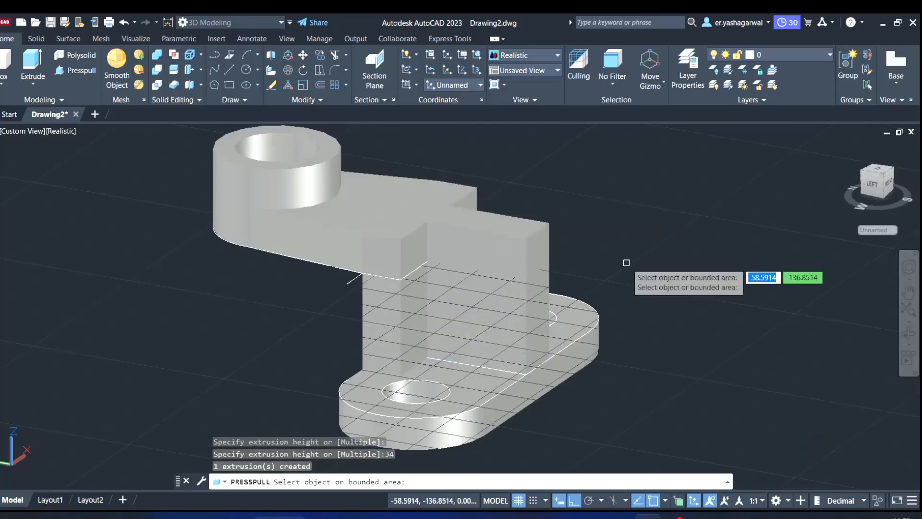
{"action": "key", "text": "Return"}
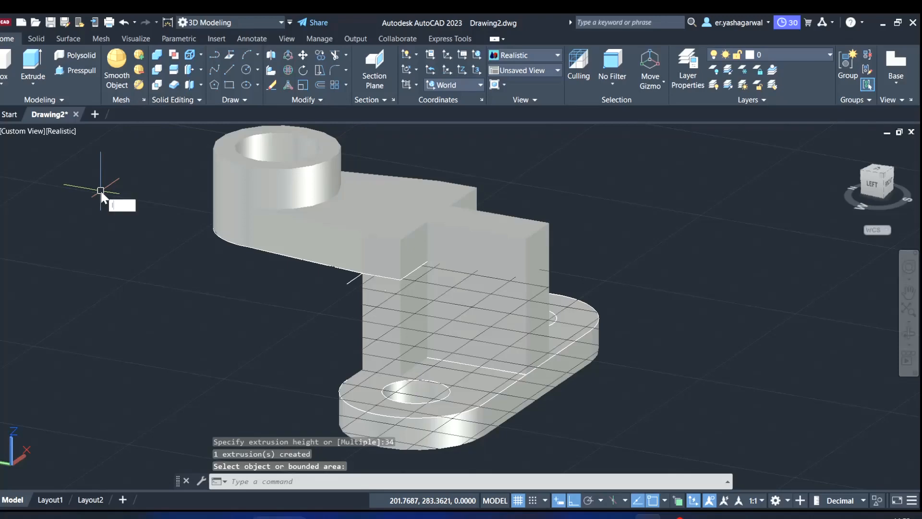
Draw a diagonal line across the central block's side face, from its upper corner at the arm to its lower outer corner on the base.
{"action": "type", "text": "l"}
{"action": "key", "text": "Return"}
{"action": "middle_click_drag", "start_coordinate": [355, 221], "coordinate": [466, 311], "text": "shift"}
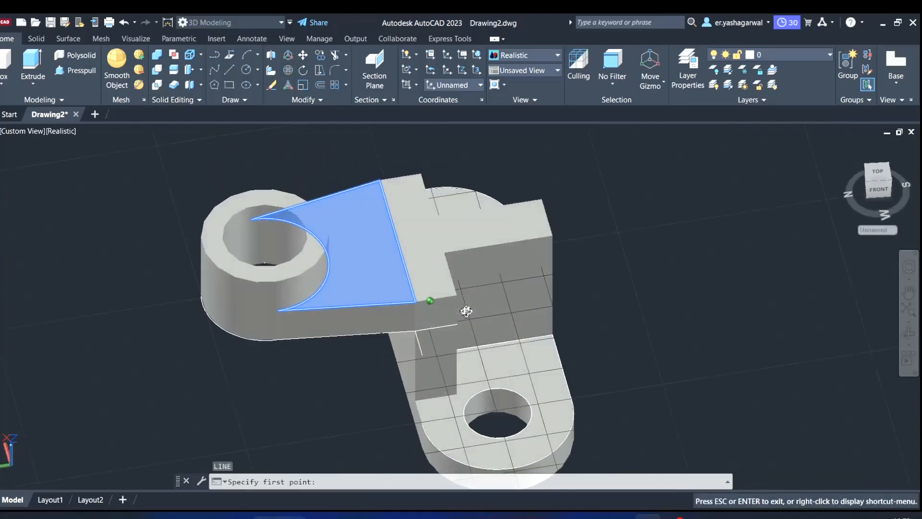
{"action": "scroll", "coordinate": [456, 297], "scroll_direction": "up", "scroll_amount": 4}
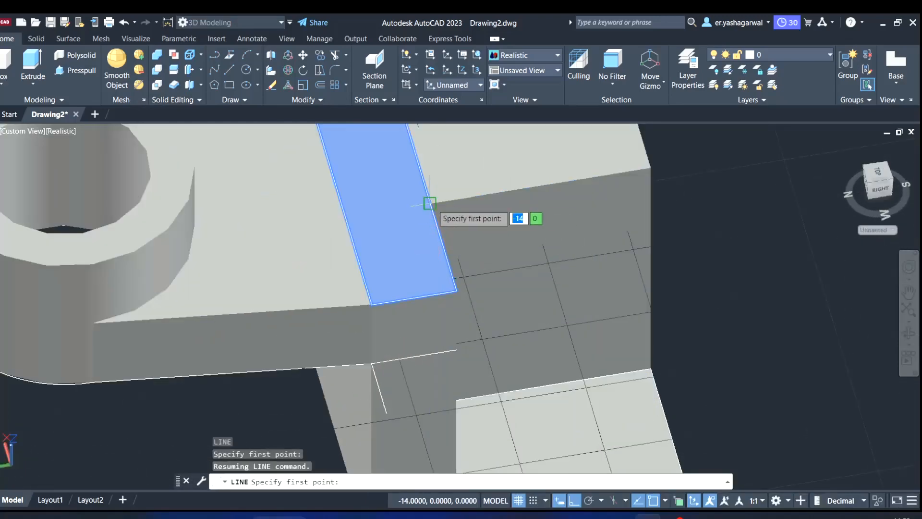
{"action": "middle_click_drag", "start_coordinate": [463, 199], "coordinate": [486, 206], "text": "shift"}
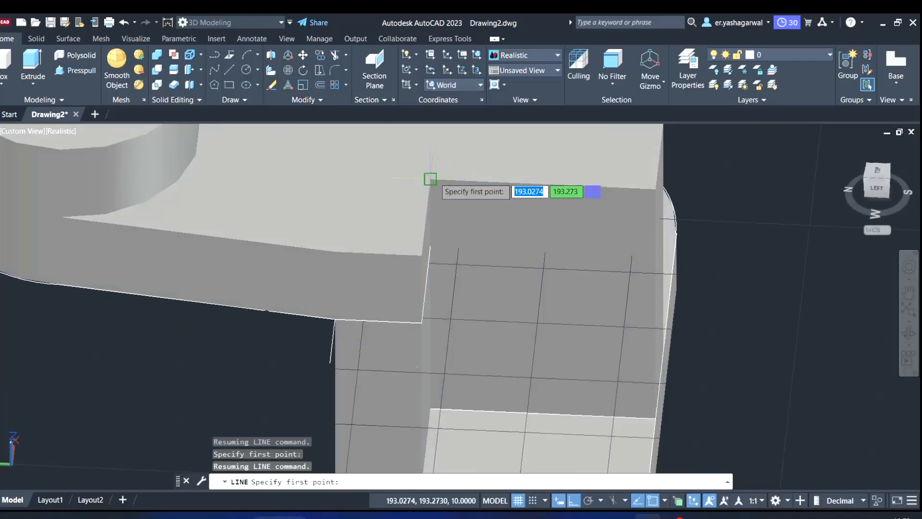
{"action": "left_click", "coordinate": [431, 179]}
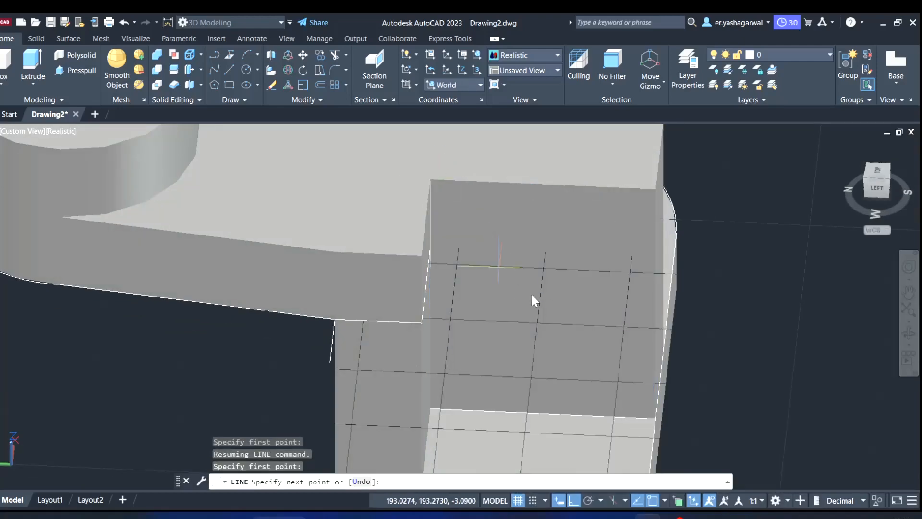
{"action": "left_click", "coordinate": [656, 418]}
{"action": "key", "text": "Escape"}
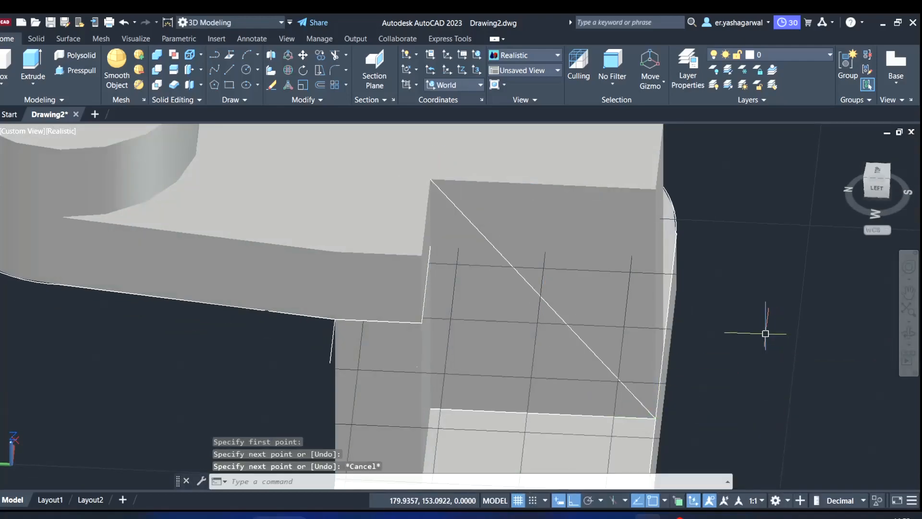
Presspull the triangular area above the diagonal through the block's full thickness to cut it into a sloped rib.
{"action": "scroll", "coordinate": [764, 333], "scroll_direction": "down", "scroll_amount": 5}
{"action": "middle_click_drag", "start_coordinate": [761, 332], "coordinate": [536, 336]}
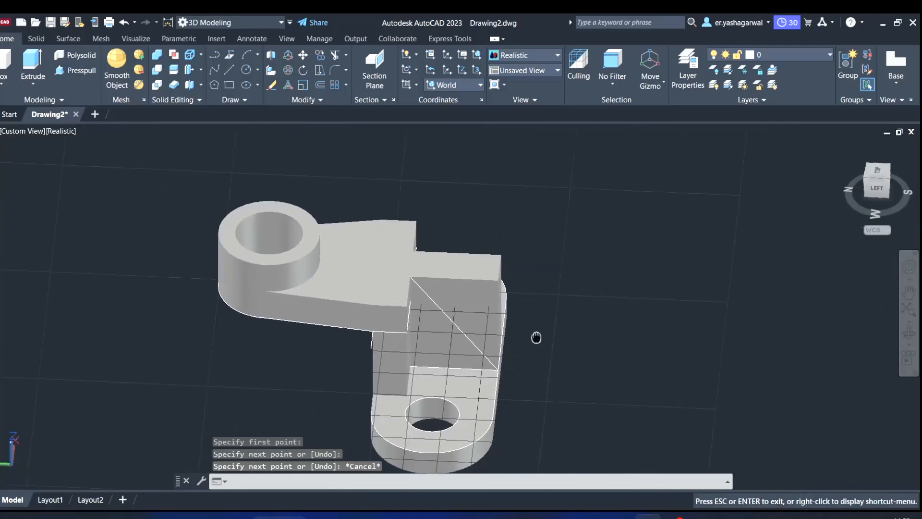
{"action": "left_click", "coordinate": [78, 71]}
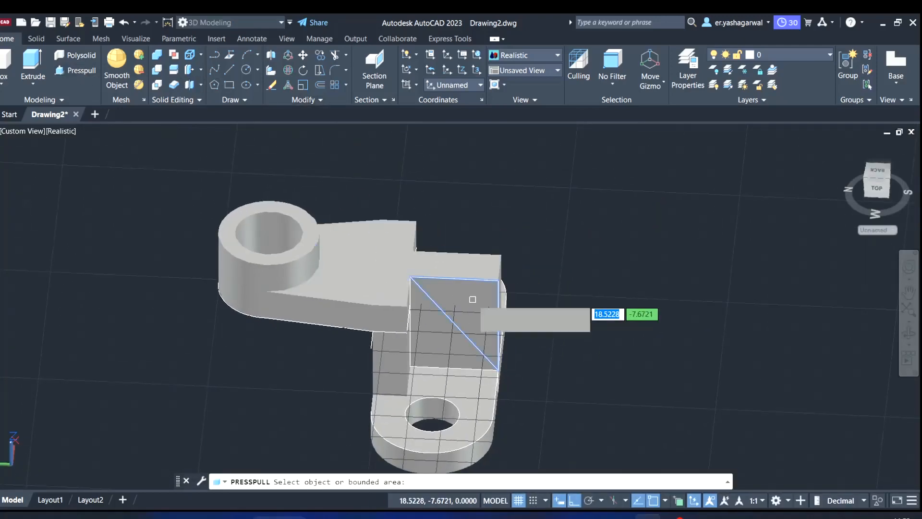
{"action": "left_click", "coordinate": [473, 299]}
{"action": "left_click", "coordinate": [498, 199]}
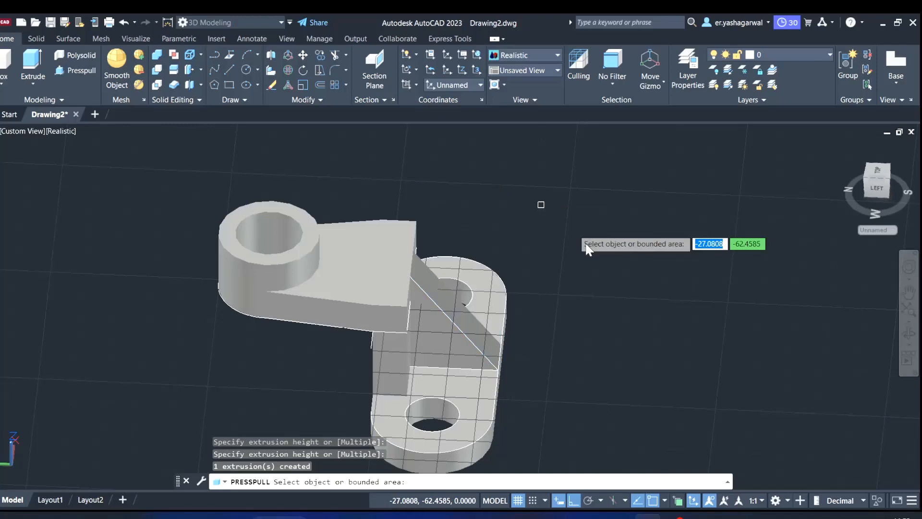
{"action": "key", "text": "Escape"}
Erase the leftover short sketch line beside the junction of the arm and the base.
{"action": "scroll", "coordinate": [587, 264], "scroll_direction": "down", "scroll_amount": 2}
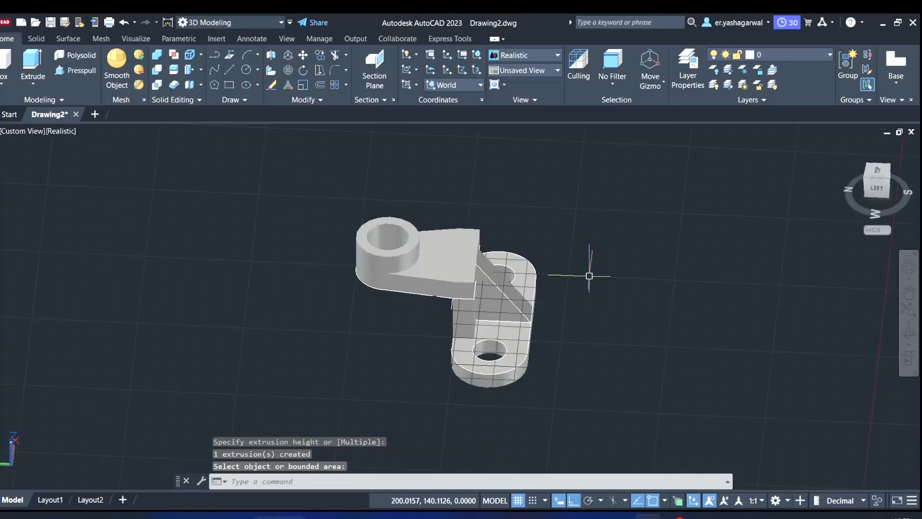
{"action": "middle_click_drag", "start_coordinate": [589, 276], "coordinate": [516, 348], "text": "shift"}
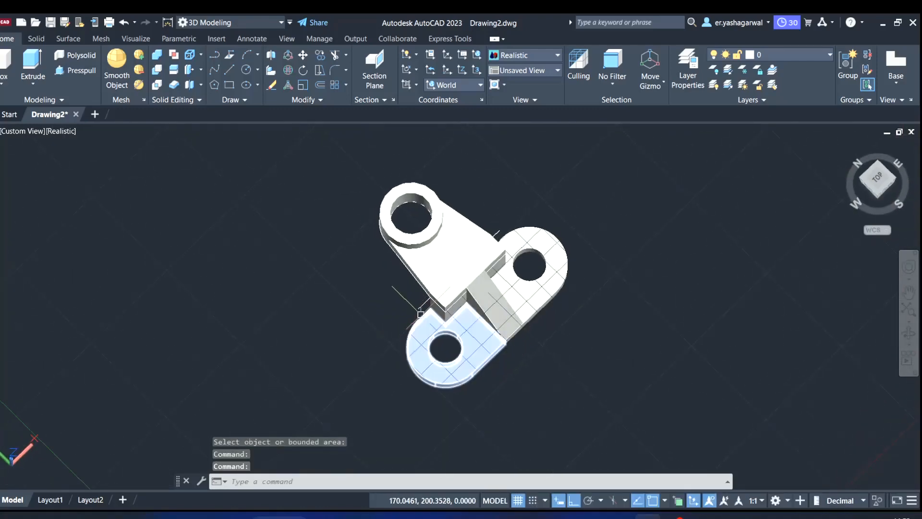
{"action": "scroll", "coordinate": [589, 298], "scroll_direction": "down", "scroll_amount": 2}
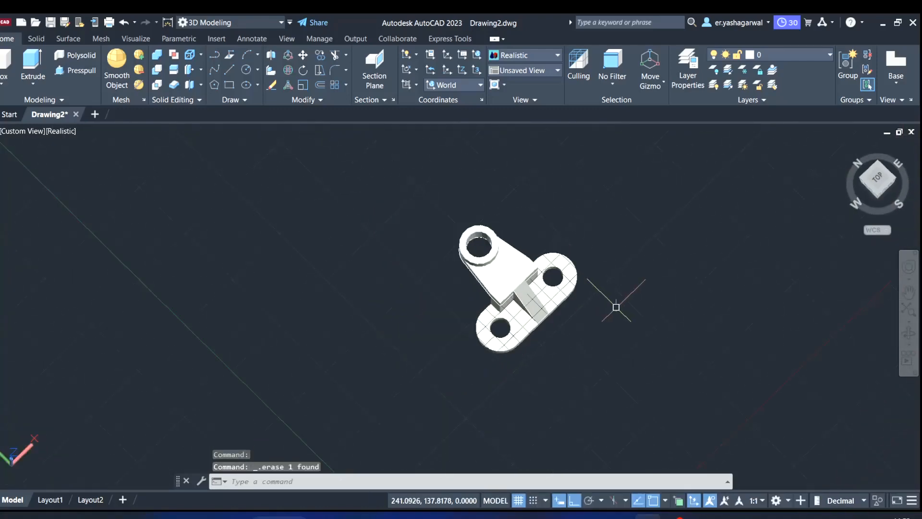
{"action": "middle_click_drag", "start_coordinate": [619, 312], "coordinate": [533, 244]}
{"action": "scroll", "coordinate": [437, 265], "scroll_direction": "up", "scroll_amount": 3}
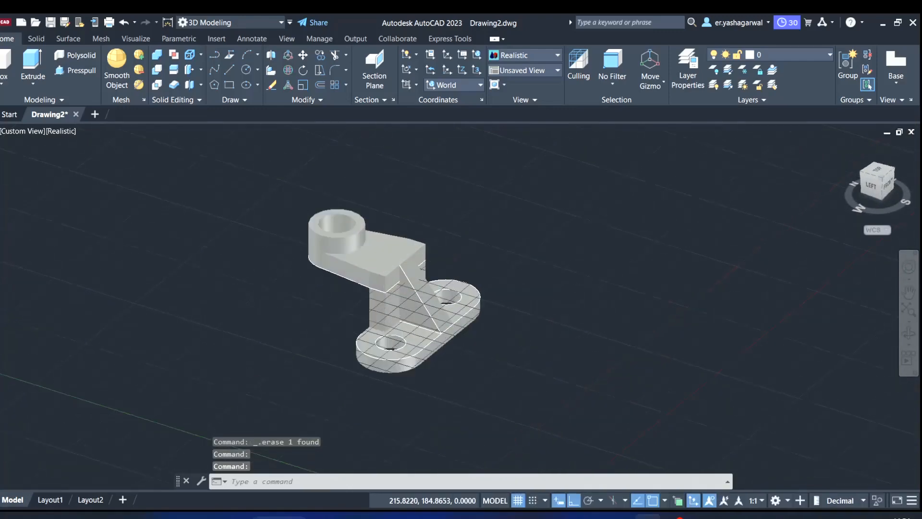
{"action": "scroll", "coordinate": [546, 318], "scroll_direction": "down", "scroll_amount": 2}
{"action": "middle_click_drag", "start_coordinate": [546, 318], "coordinate": [467, 313]}
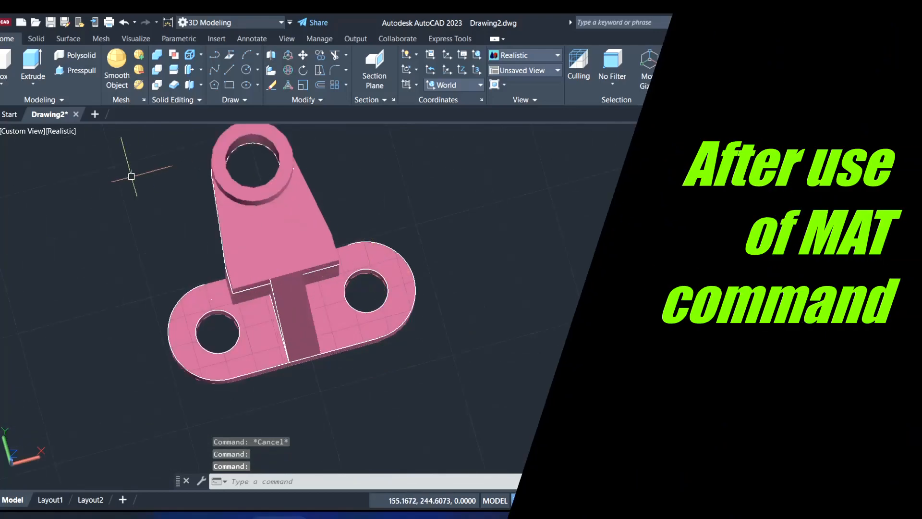
Examine the finished bracket in the six orthographic views: Top, Bottom, Left, Right, Front and Back.
{"action": "left_click", "coordinate": [20, 131]}
{"action": "left_click", "coordinate": [30, 158]}
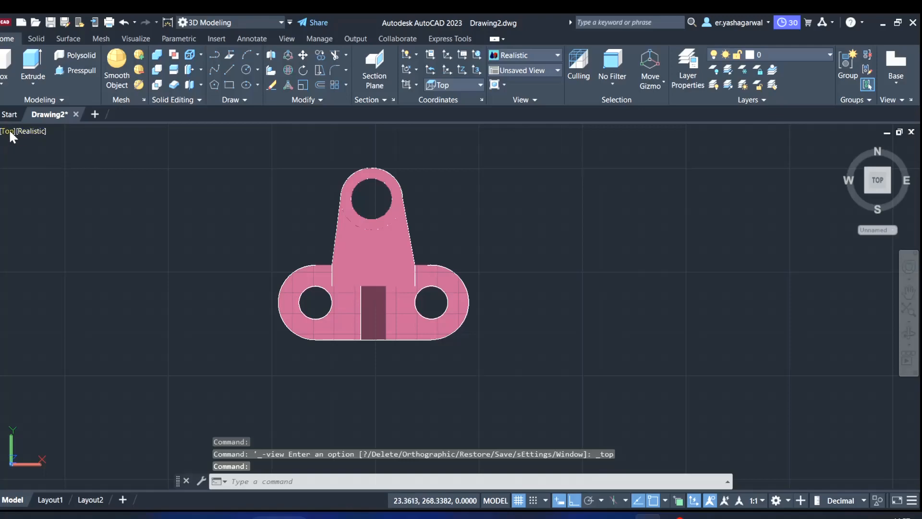
{"action": "left_click", "coordinate": [10, 135]}
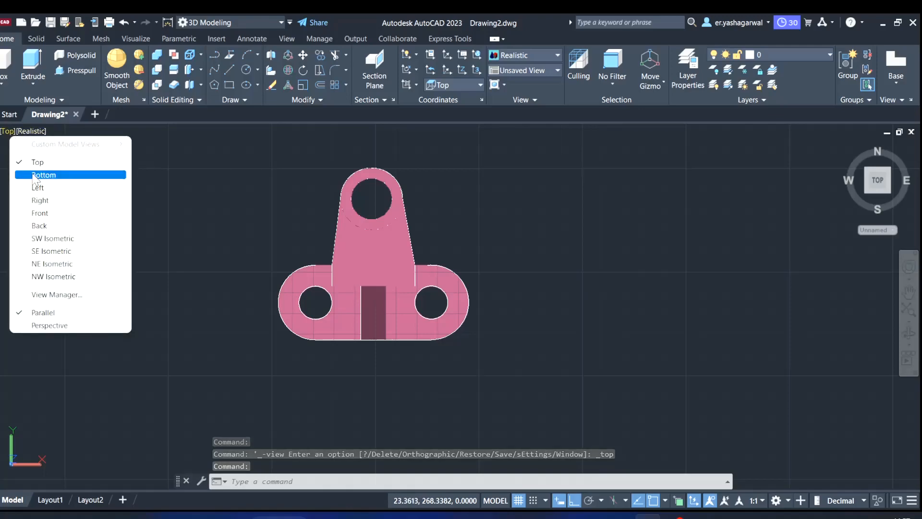
{"action": "left_click", "coordinate": [25, 174]}
{"action": "left_click", "coordinate": [10, 133]}
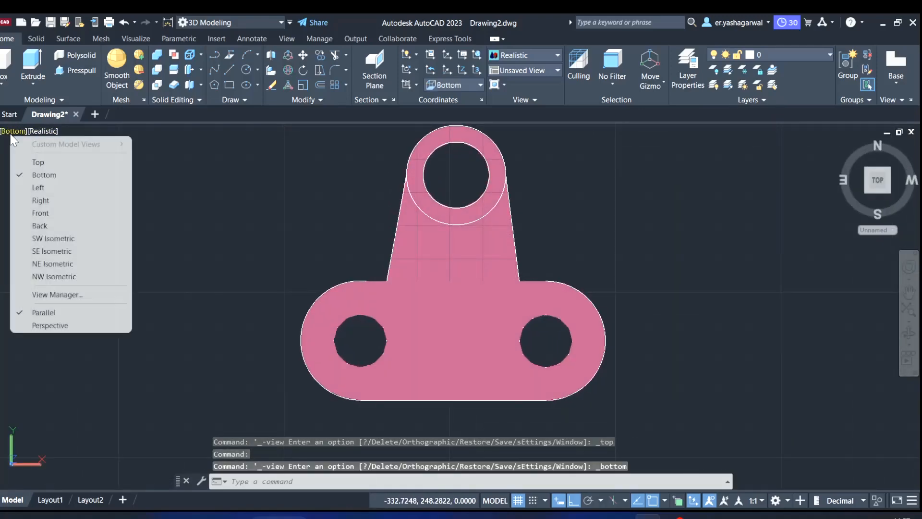
{"action": "left_click", "coordinate": [25, 186]}
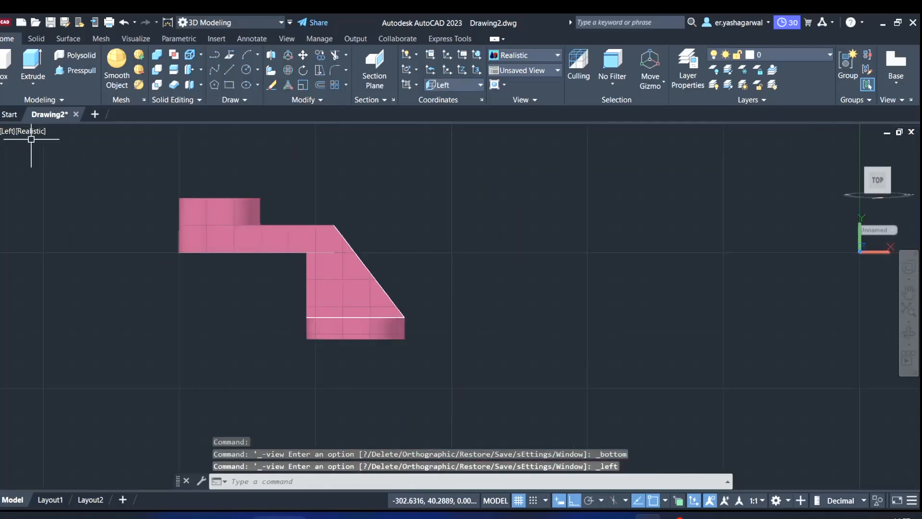
{"action": "left_click", "coordinate": [8, 135]}
{"action": "left_click", "coordinate": [24, 198]}
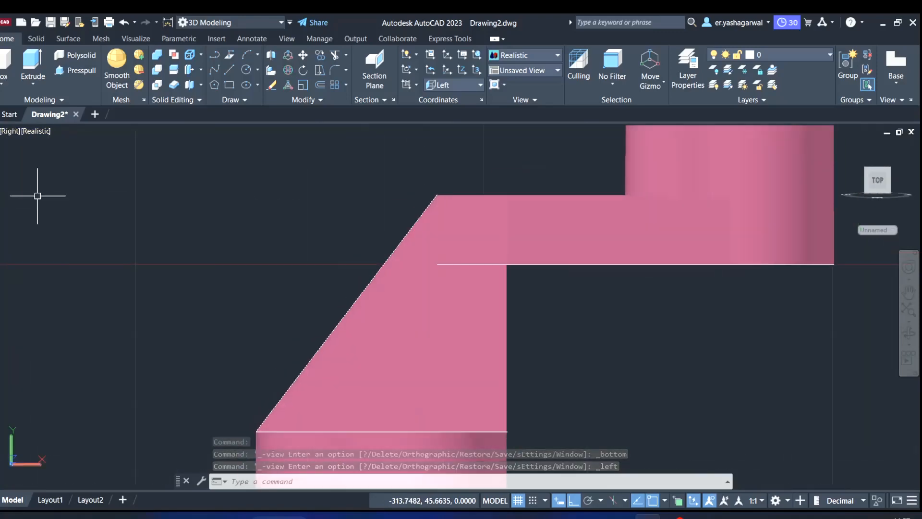
{"action": "left_click", "coordinate": [12, 132]}
{"action": "left_click", "coordinate": [25, 210]}
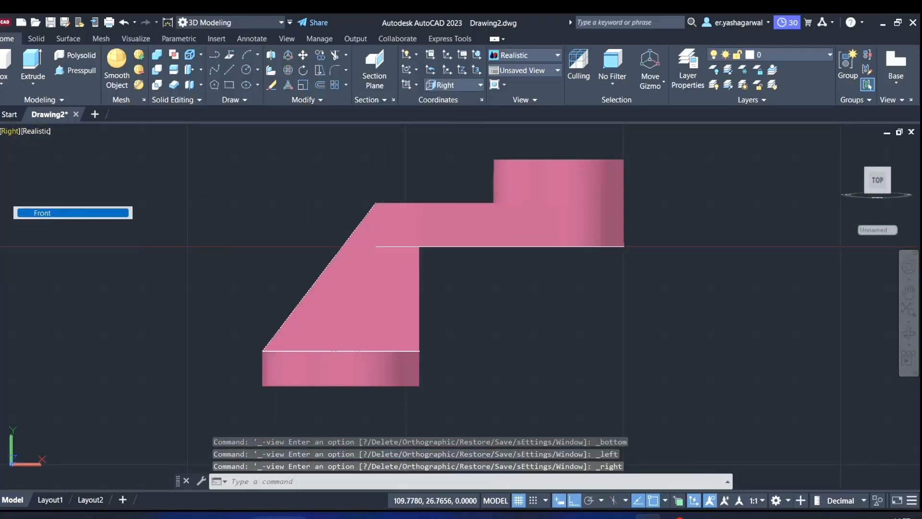
{"action": "left_click", "coordinate": [13, 132]}
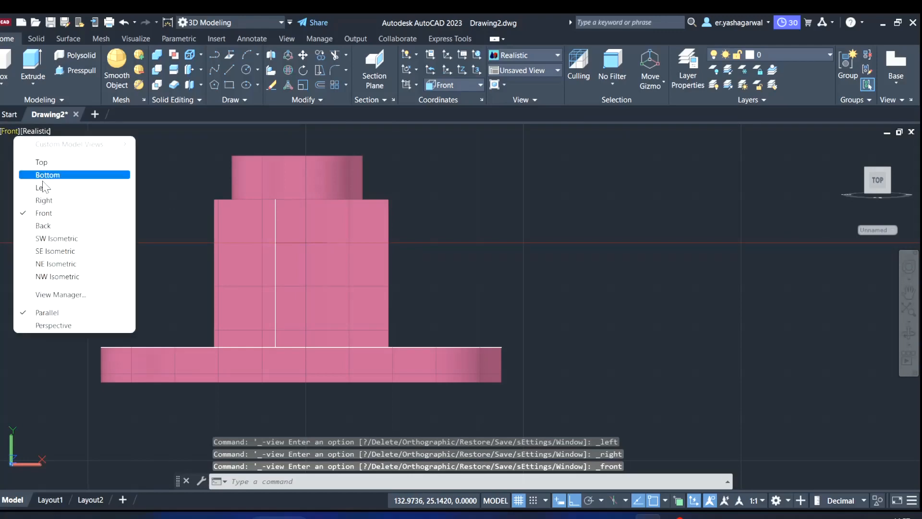
{"action": "left_click", "coordinate": [25, 222]}
{"action": "middle_click_drag", "start_coordinate": [397, 226], "coordinate": [455, 222]}
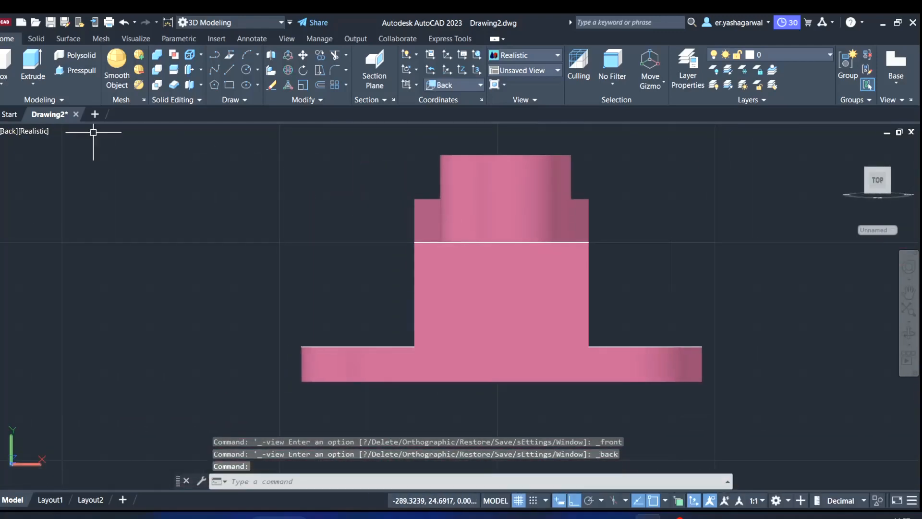
Examine the bracket in the SW, SE, NE and NW Isometric views, and finish on the SW Isometric view.
{"action": "left_click", "coordinate": [8, 131]}
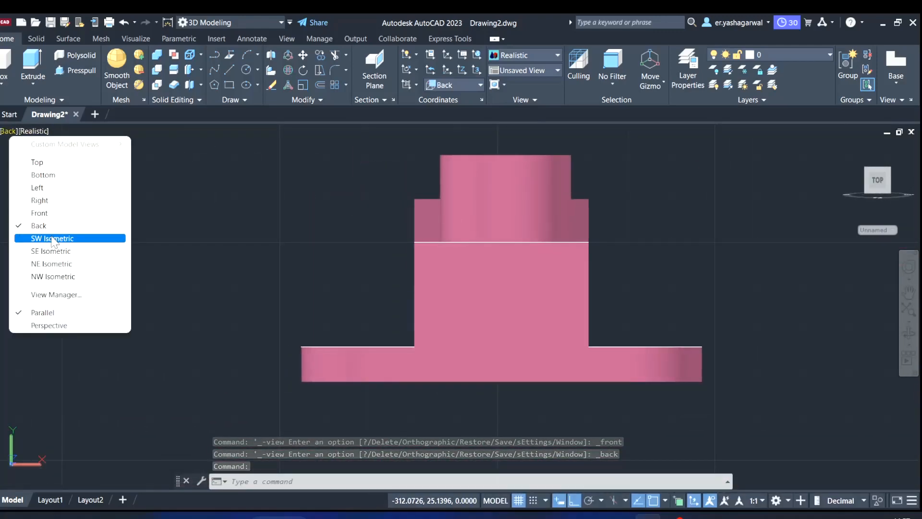
{"action": "left_click", "coordinate": [28, 235]}
{"action": "left_click", "coordinate": [31, 131]}
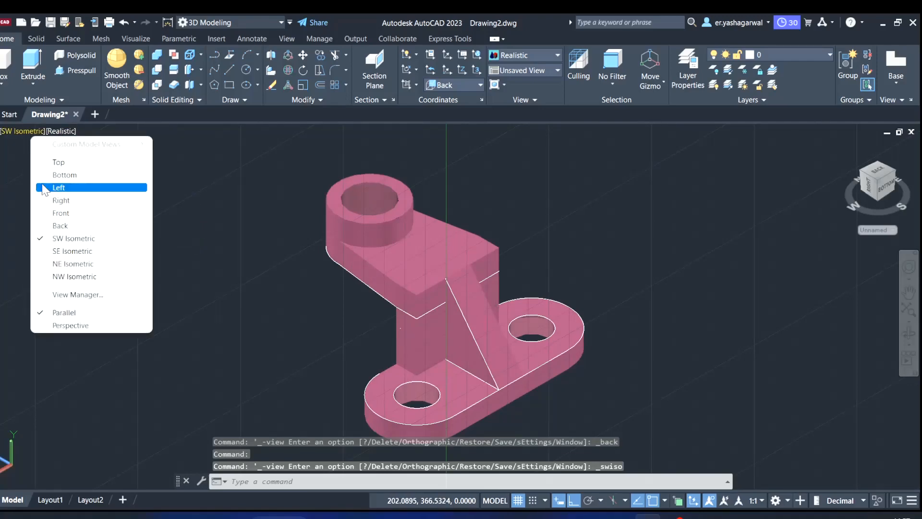
{"action": "left_click", "coordinate": [63, 251]}
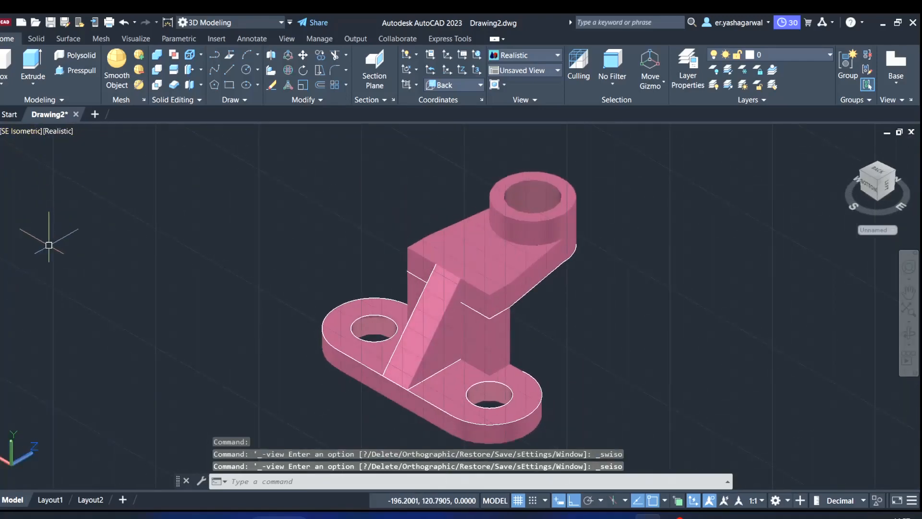
{"action": "left_click", "coordinate": [26, 131]}
{"action": "left_click", "coordinate": [33, 259]}
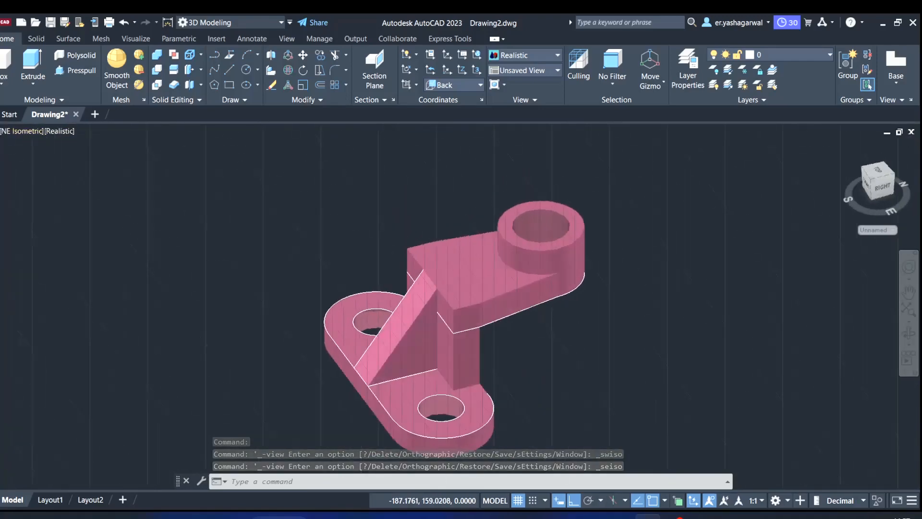
{"action": "left_click", "coordinate": [29, 132]}
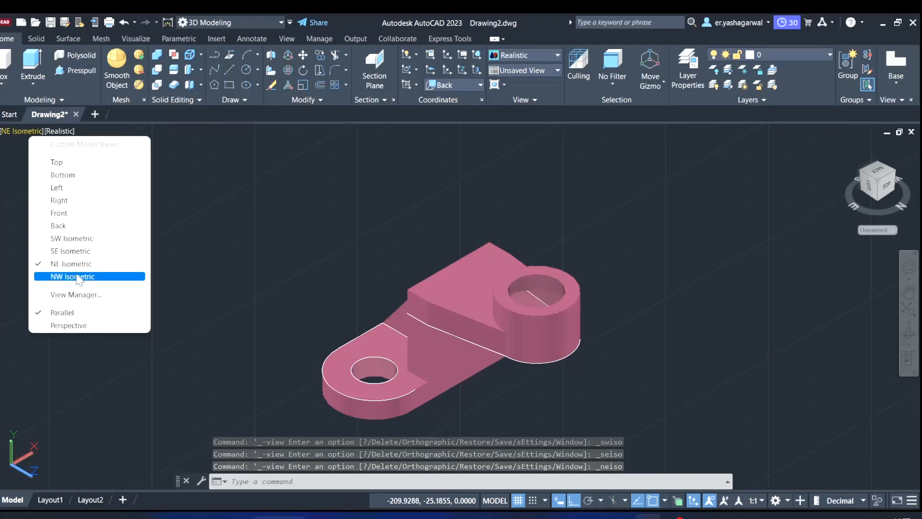
{"action": "left_click", "coordinate": [53, 273]}
{"action": "left_click", "coordinate": [27, 131]}
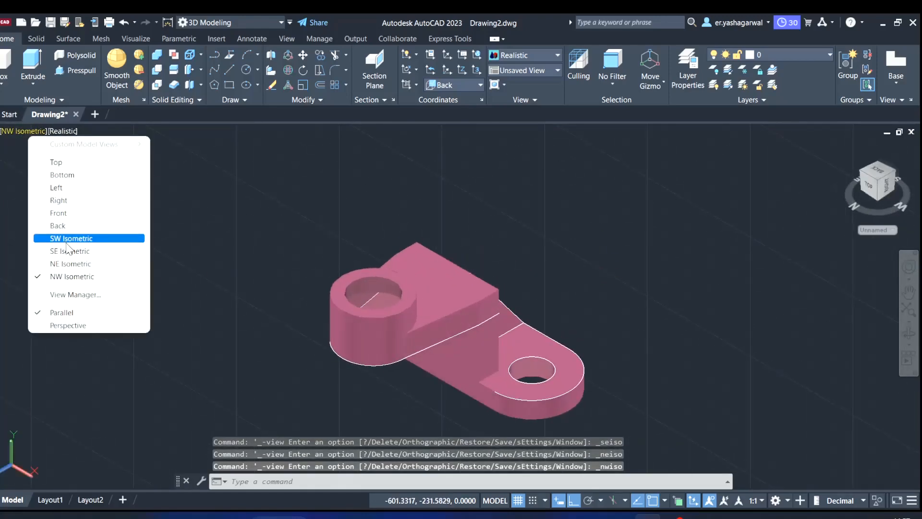
{"action": "left_click", "coordinate": [53, 239]}
{"action": "middle_click_drag", "start_coordinate": [723, 253], "coordinate": [669, 243]}
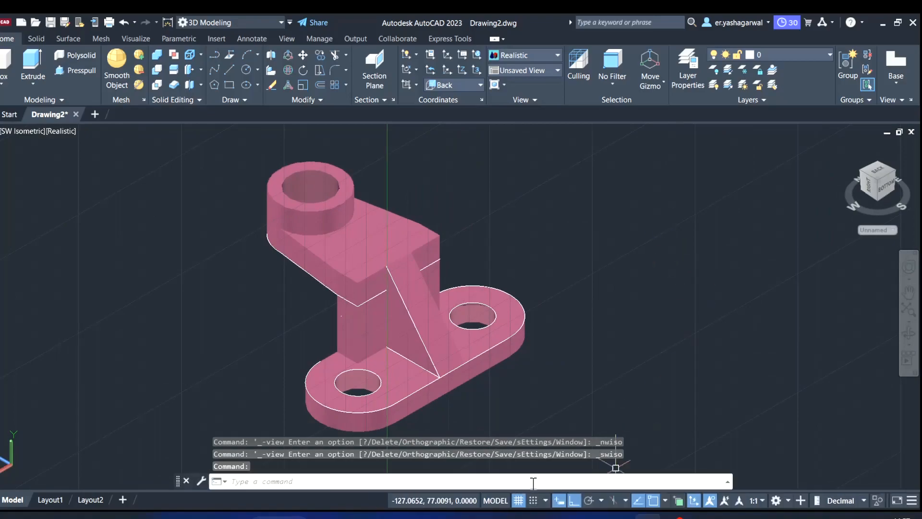